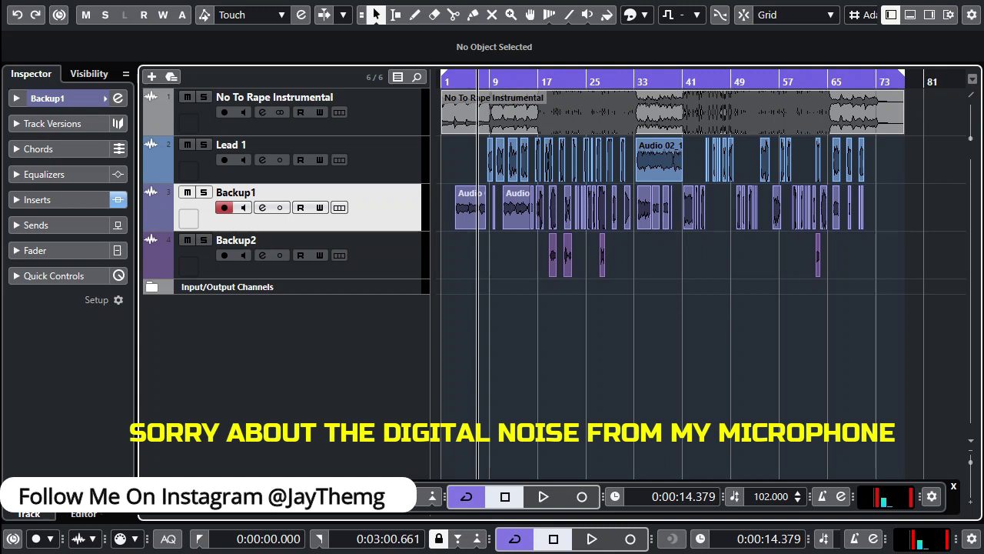
- Check the insert effects in the Lead 1 track's channel settings
key("h")
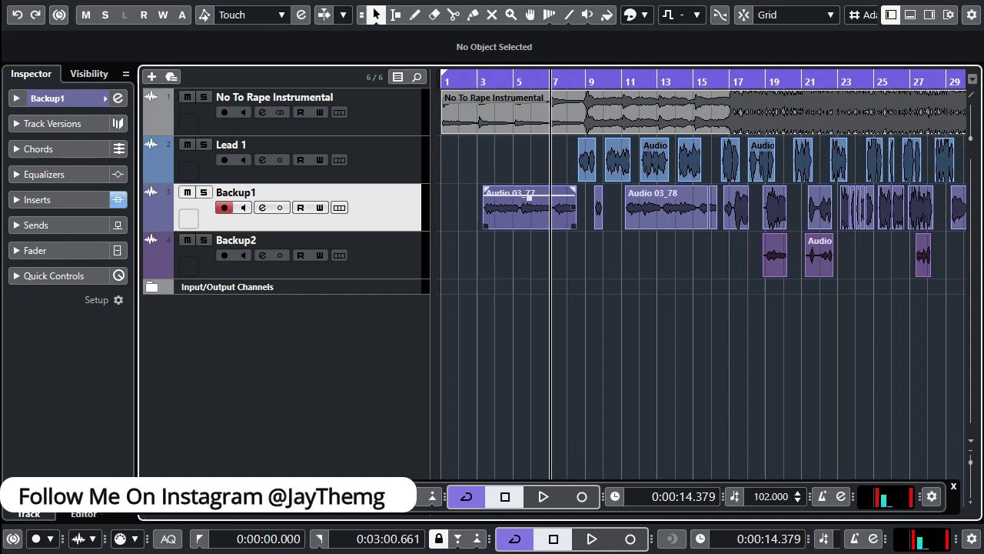
key("g")
key("g")
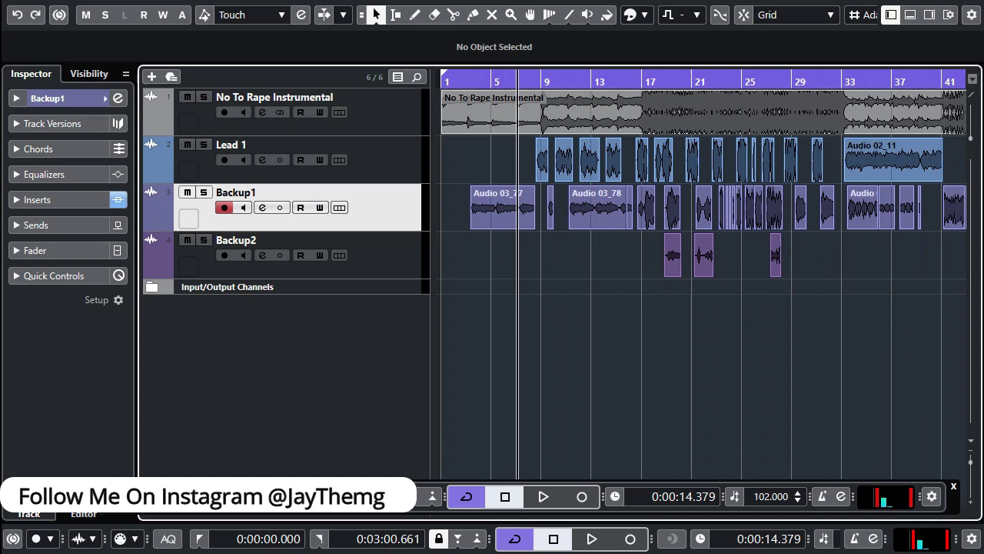
left_click(262, 160)
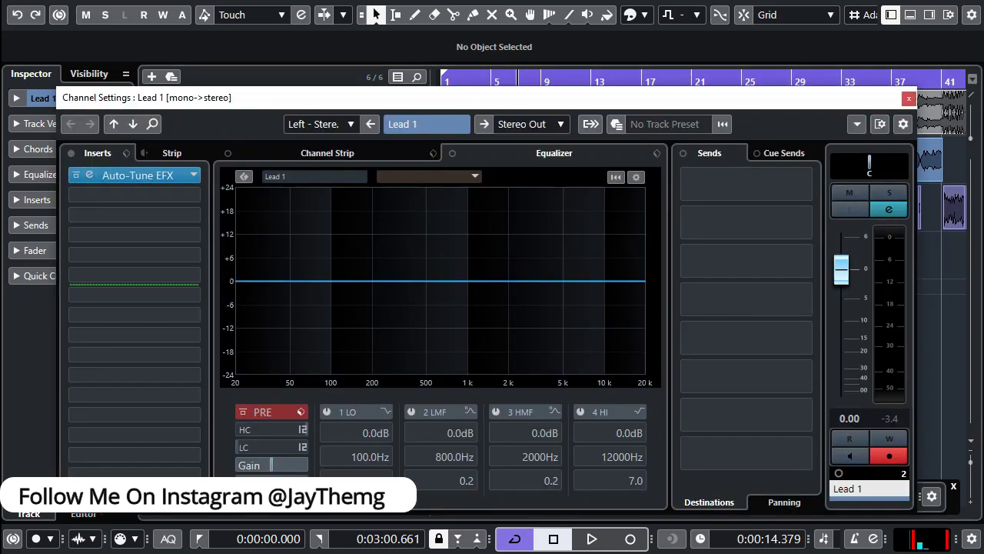
left_click(909, 98)
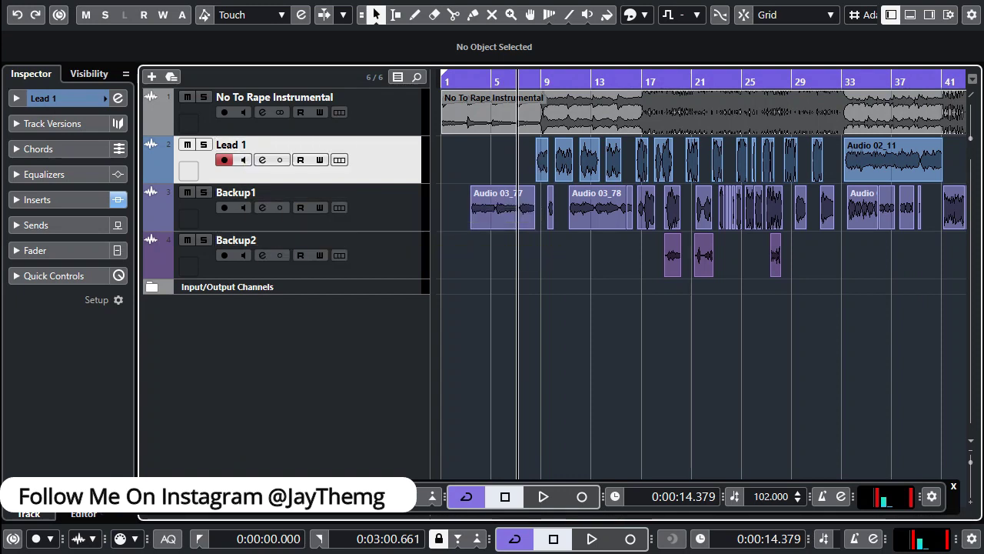
- Play back the song from about 14 seconds to listen to the unmixed vocals over the instrumental
key("space")
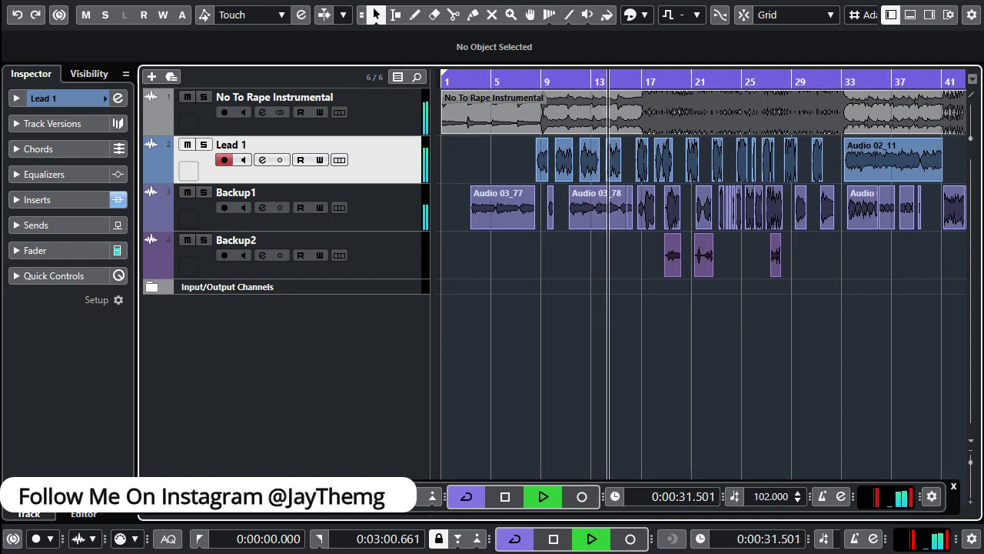
key("g")
key("g")
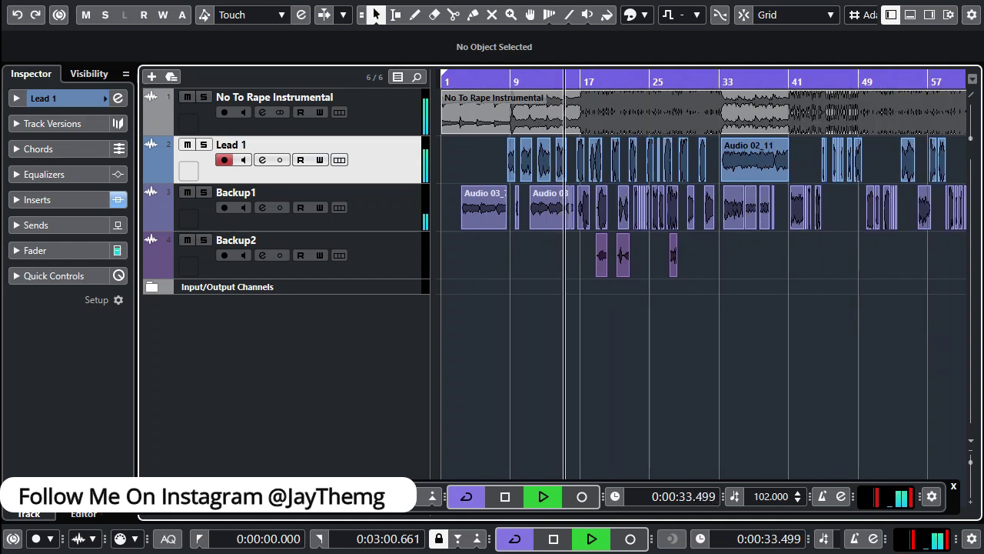
key("g")
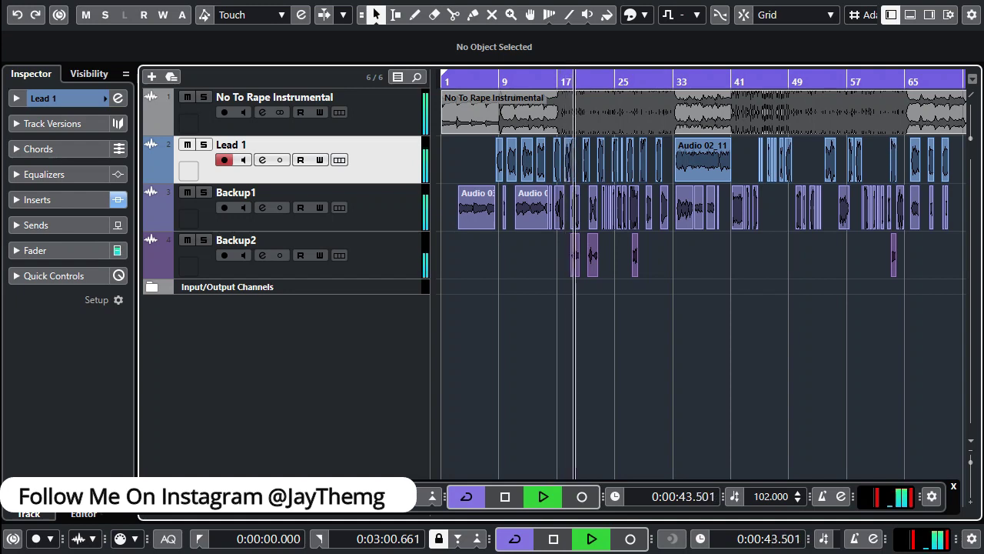
key("space")
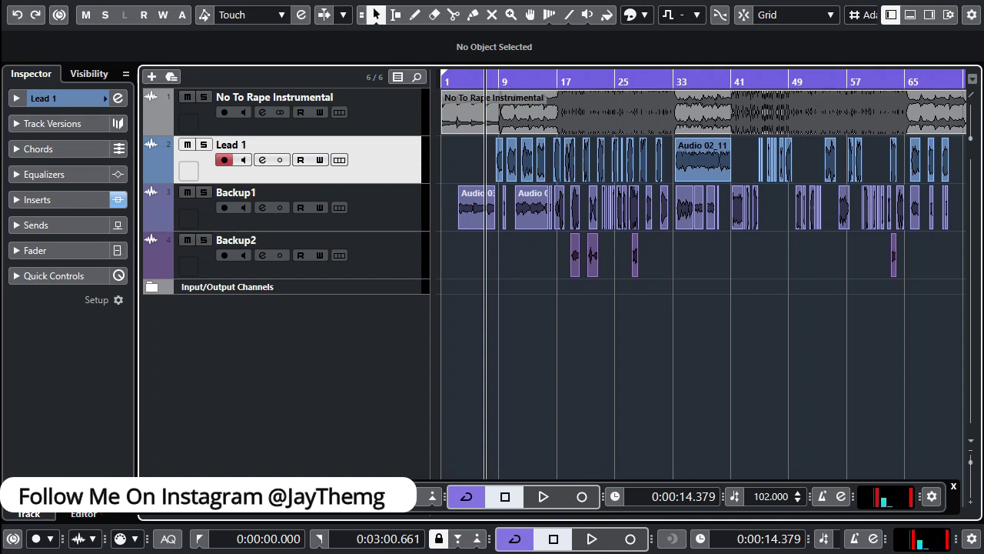
- Make the Lead 1 track taller than the other tracks for a larger view of its vocal clips
left_click_drag(203, 184, 203, 230)
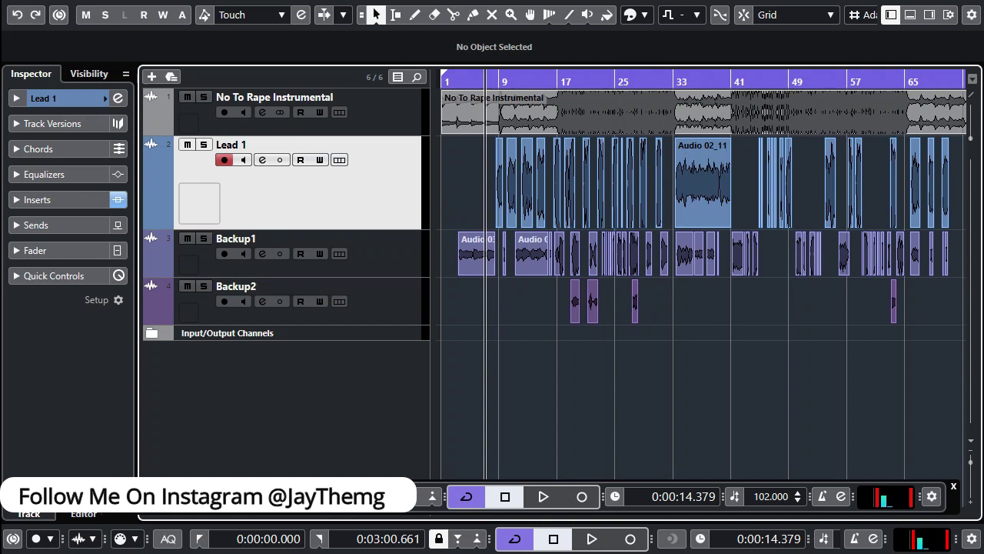
key("alt+Up")
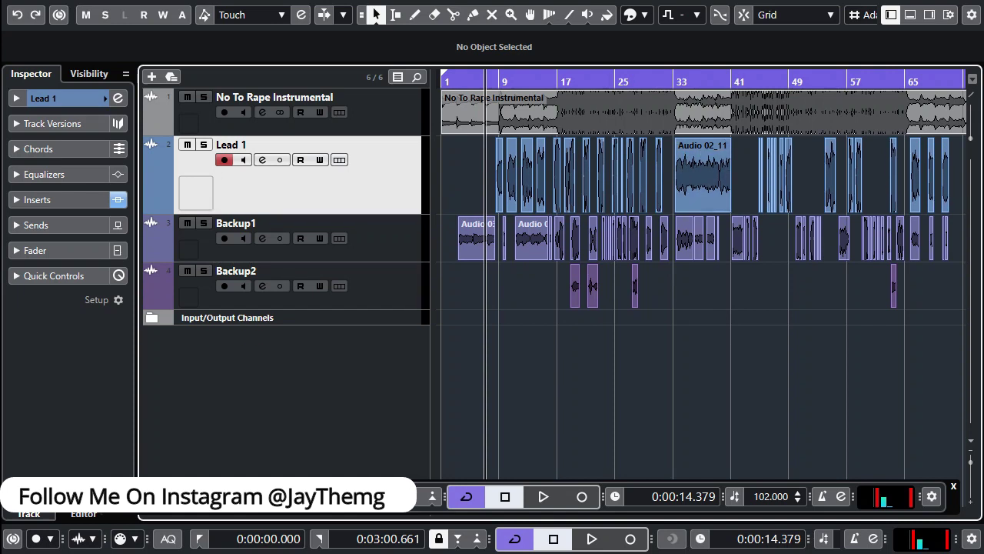
key("g")
key("h")
key("h")
key("h")
key("h")
key("h")
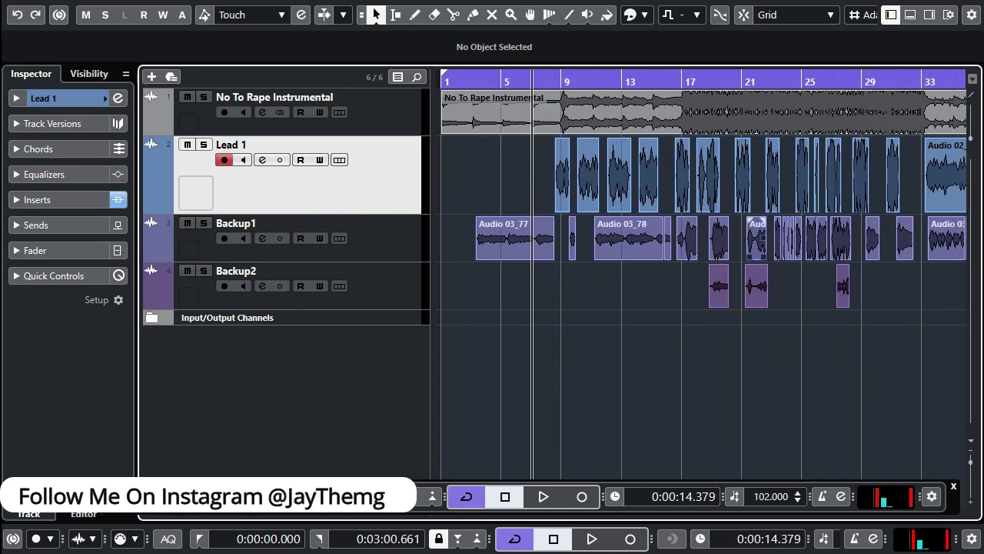
key("h")
left_click_drag(561, 173, 707, 185)
left_click(708, 184)
left_click_drag(572, 178, 692, 180)
key("ctrl+shift+a")
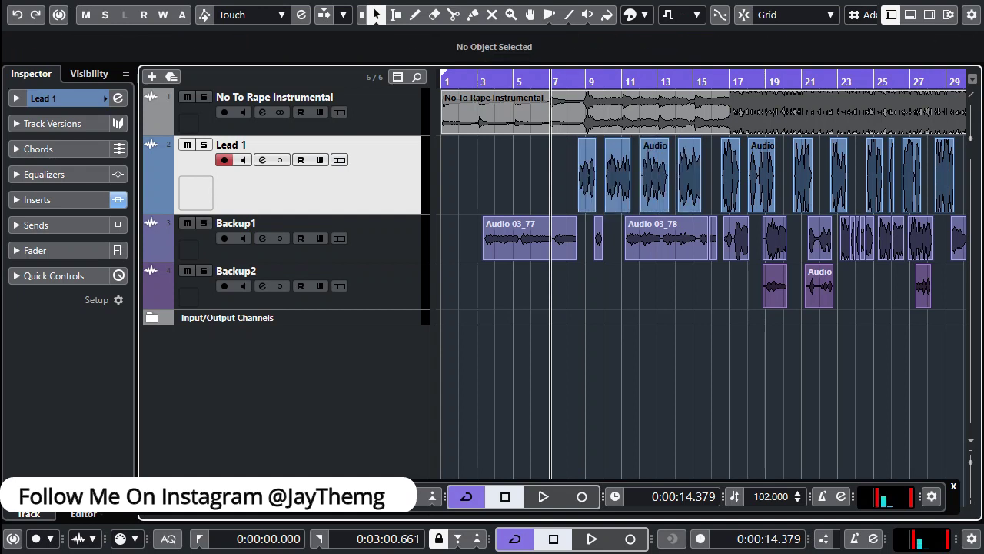
- Set the loop range around the Lead 1 clips from bar 10 to about bar 23 and place the playhead at its start
left_click_drag(621, 191, 846, 183)
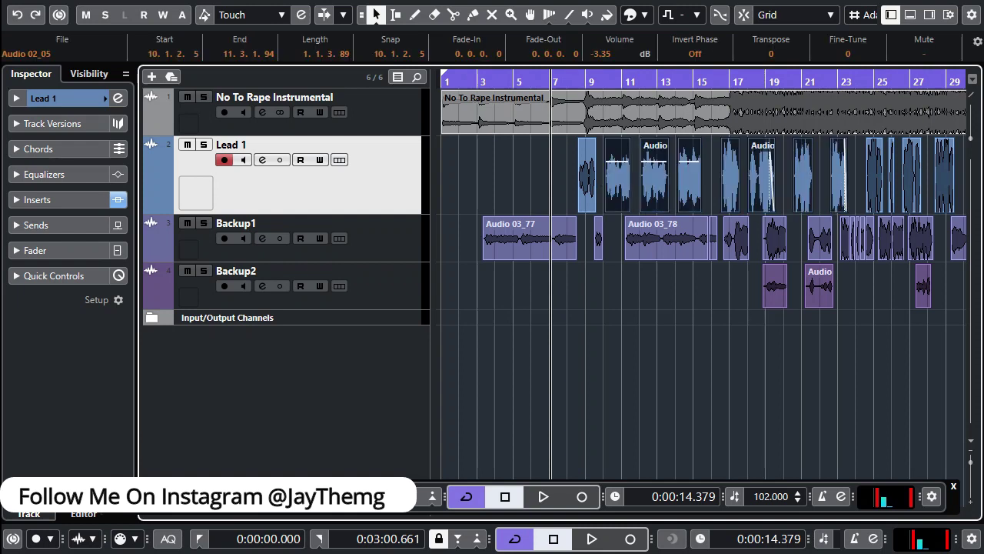
key("p")
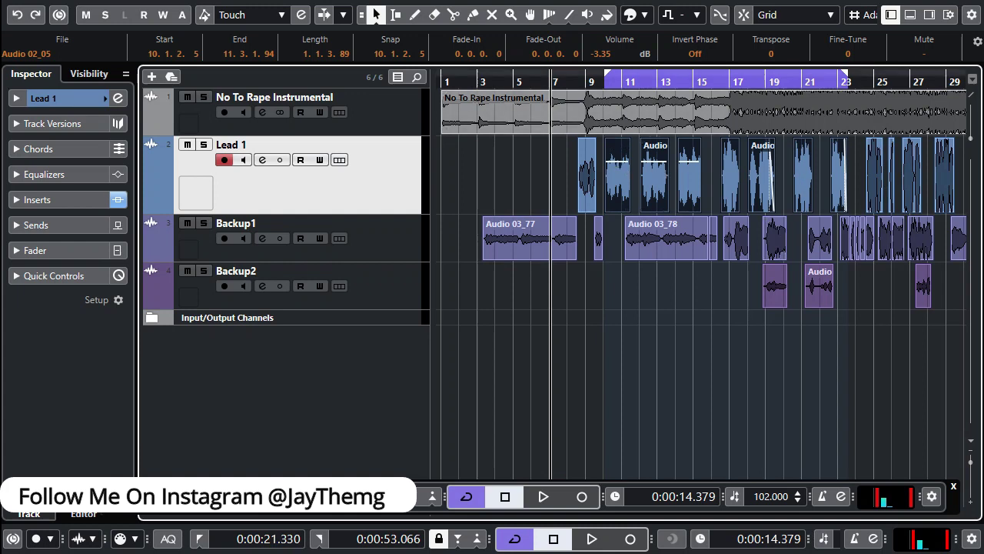
left_click(605, 83)
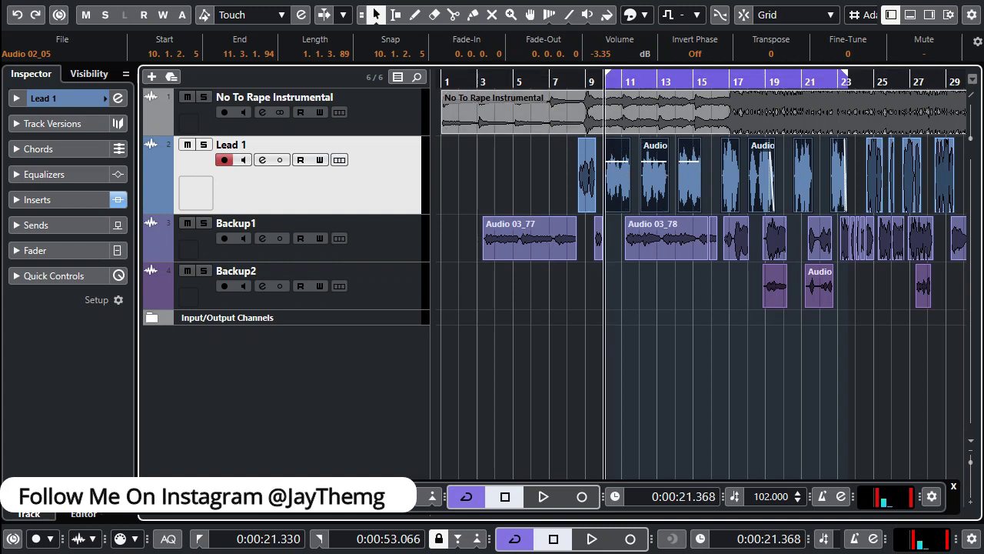
- Mute the Backup1, Backup2 and No To Rape Instrumental tracks so only Lead 1 is heard
left_click(187, 223)
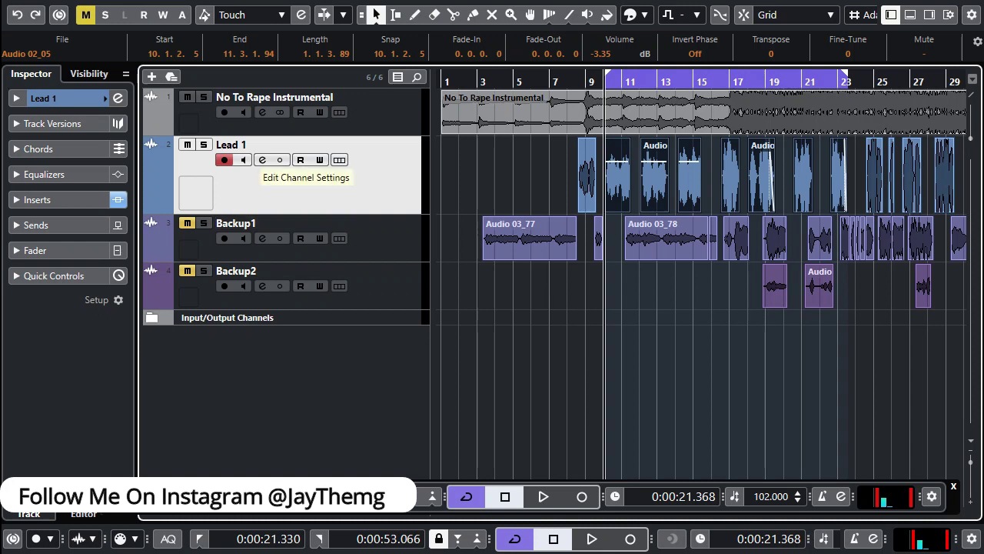
left_click(187, 97)
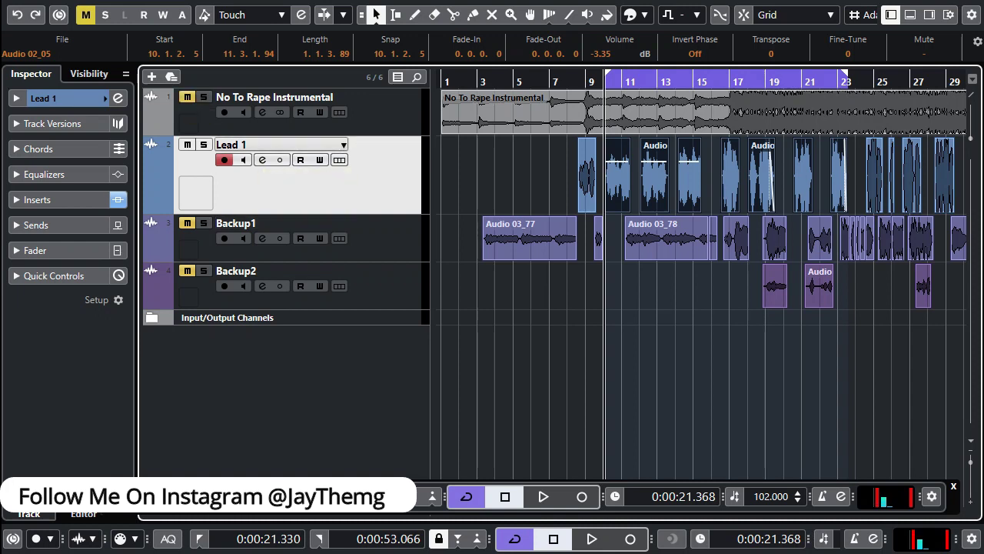
- Load Pro-Q 3 in the second insert slot of the Lead 1 channel
left_click(262, 160)
left_click_drag(264, 99, 284, 264)
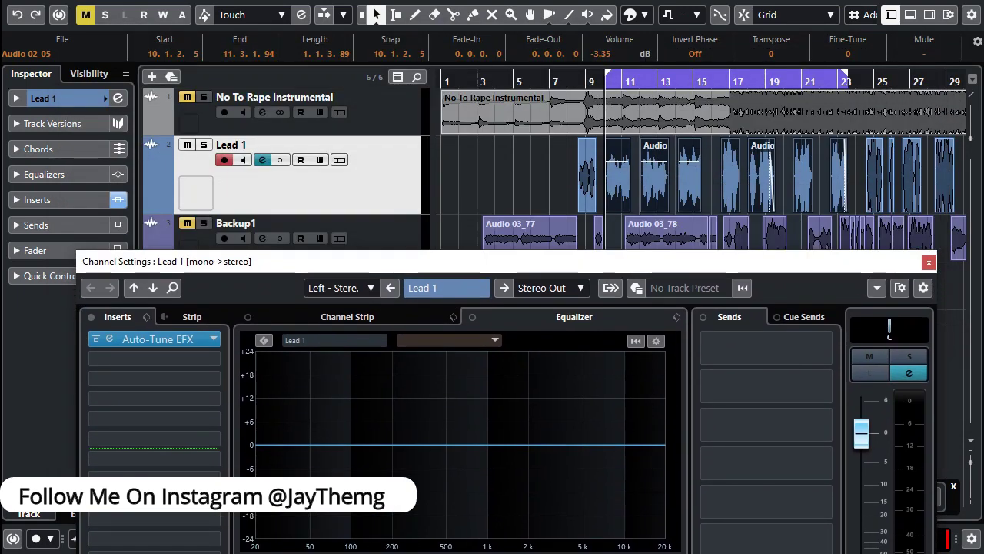
left_click_drag(385, 268, 373, 103)
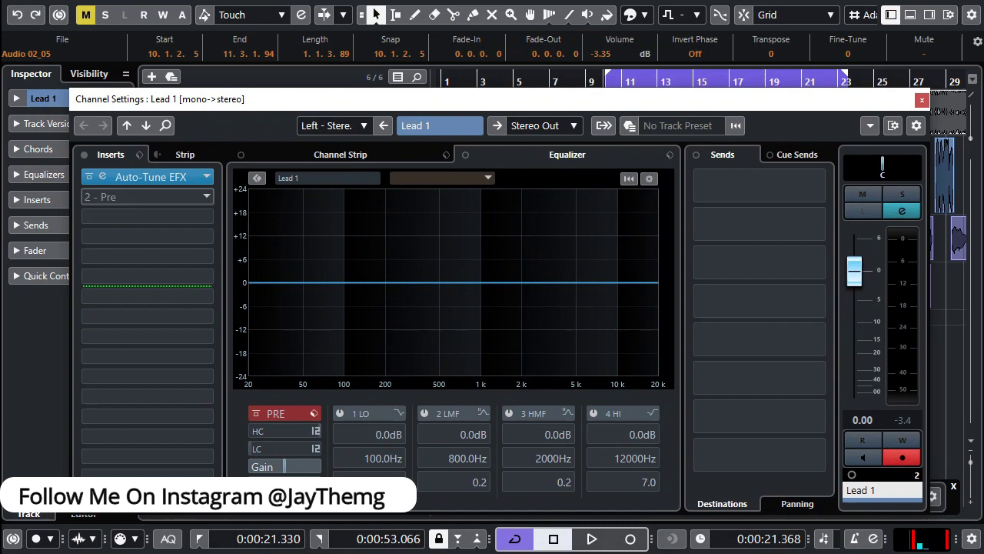
left_click(146, 197)
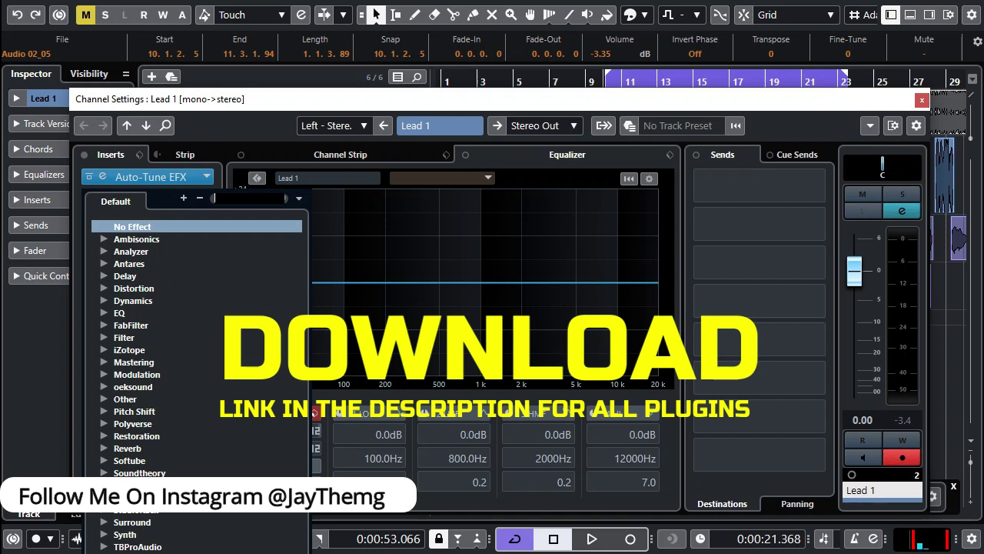
type("pro")
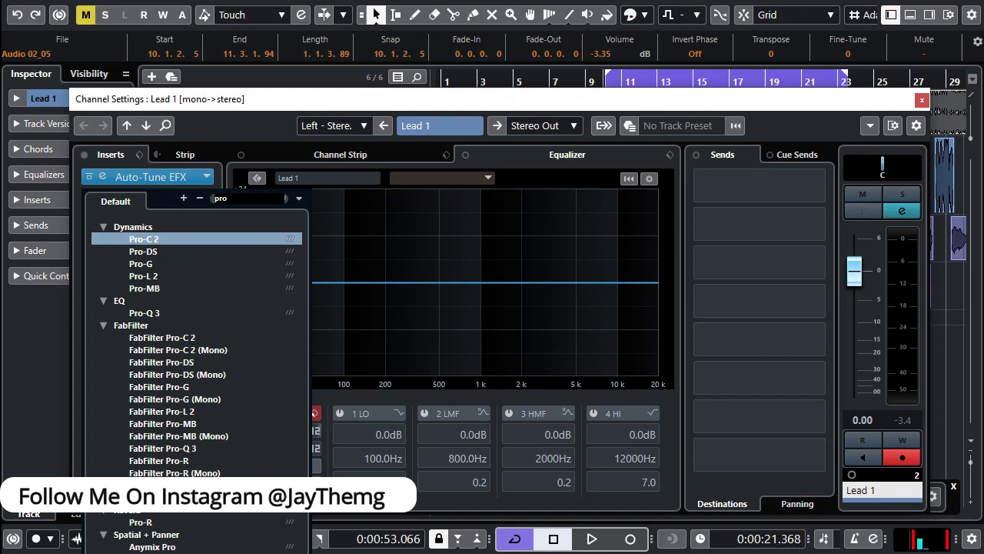
left_click(145, 312)
left_click_drag(409, 93, 390, 99)
- Add a Low Cut band in Pro-Q 3 at about 100 Hz with a 36 dB/oct slope and close the plugin
left_click_drag(273, 256, 287, 301)
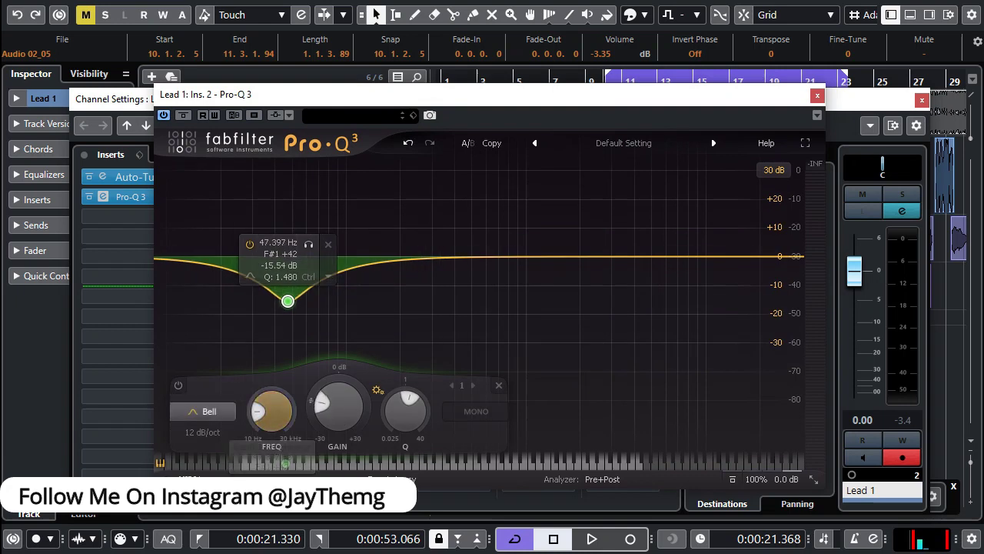
left_click(194, 412)
left_click(204, 295)
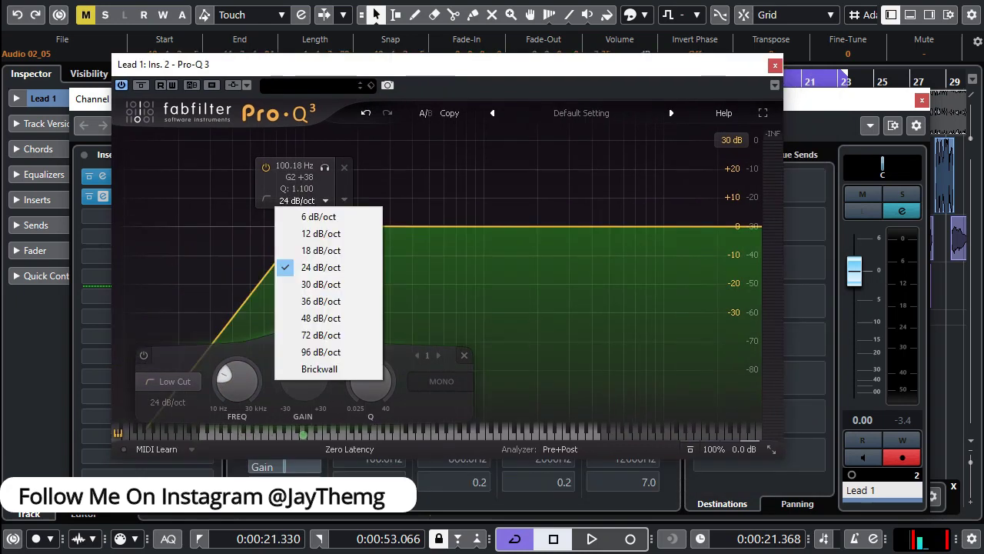
left_click(320, 284)
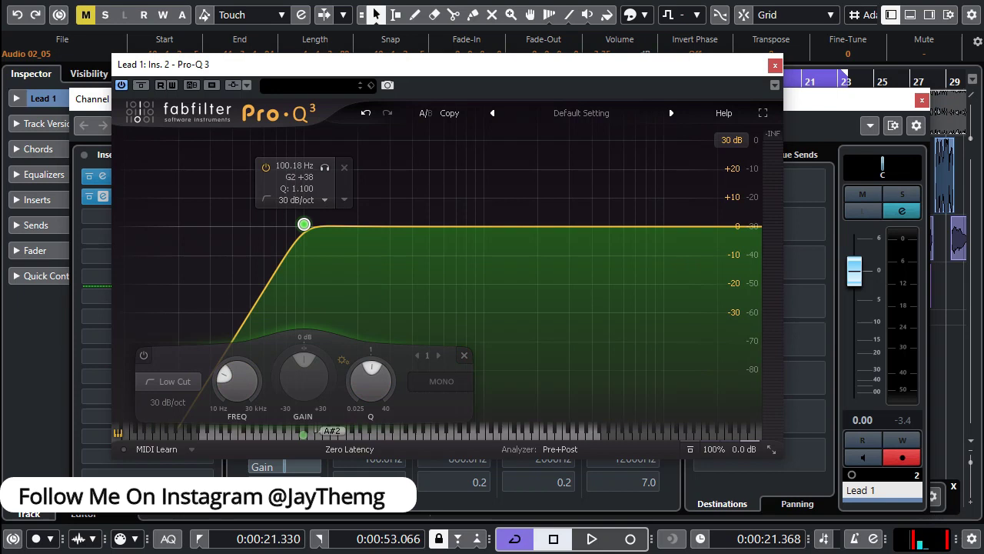
left_click(296, 200)
left_click(330, 301)
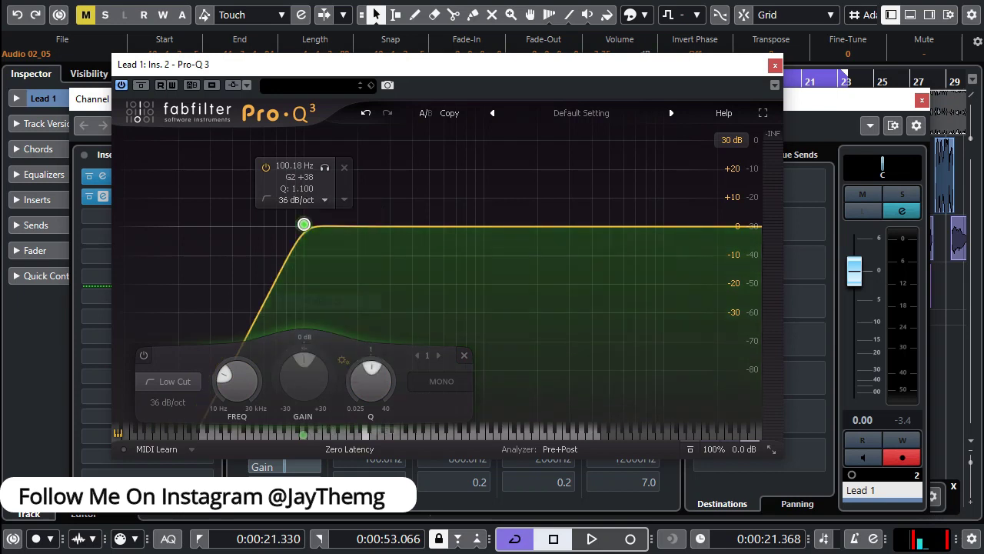
left_click_drag(303, 225, 304, 225)
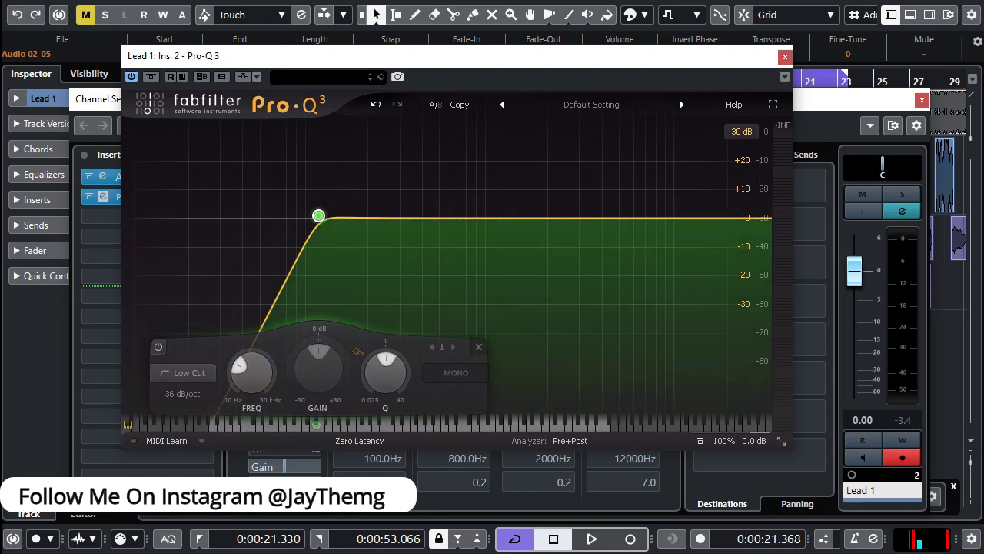
left_click(785, 56)
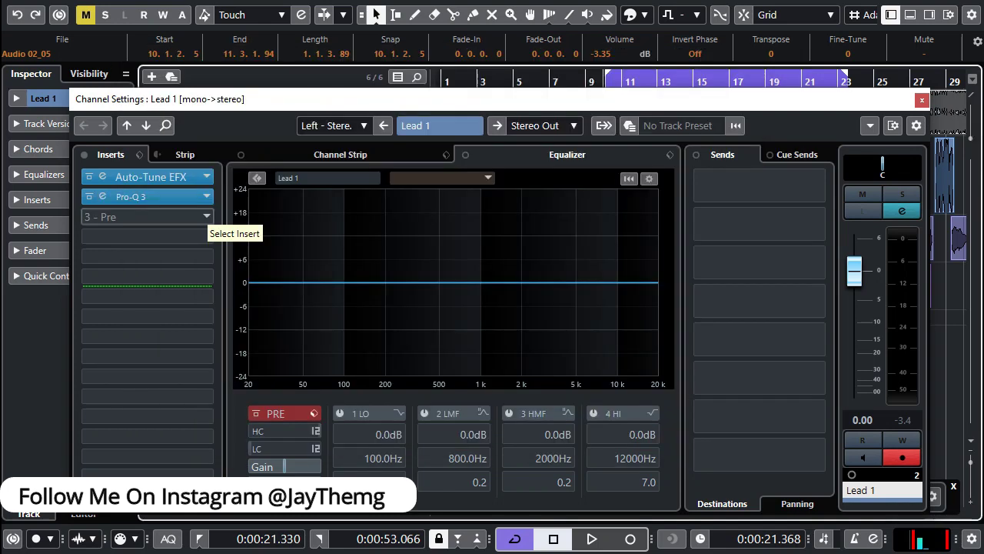
- Load Pro-G in Lead 1's third insert slot with the Nice And Tight Vocal MTK preset and close the plugin
left_click(201, 218)
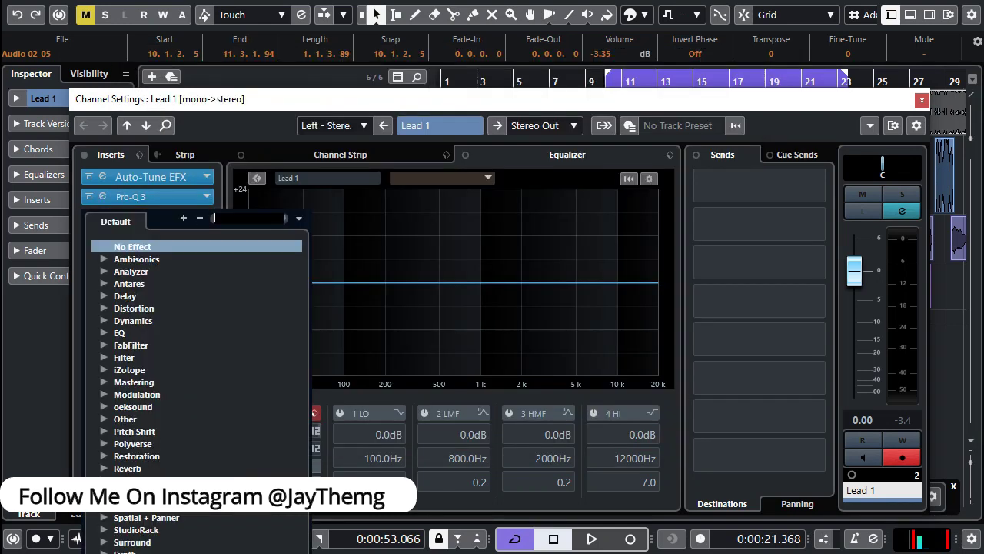
type("pro")
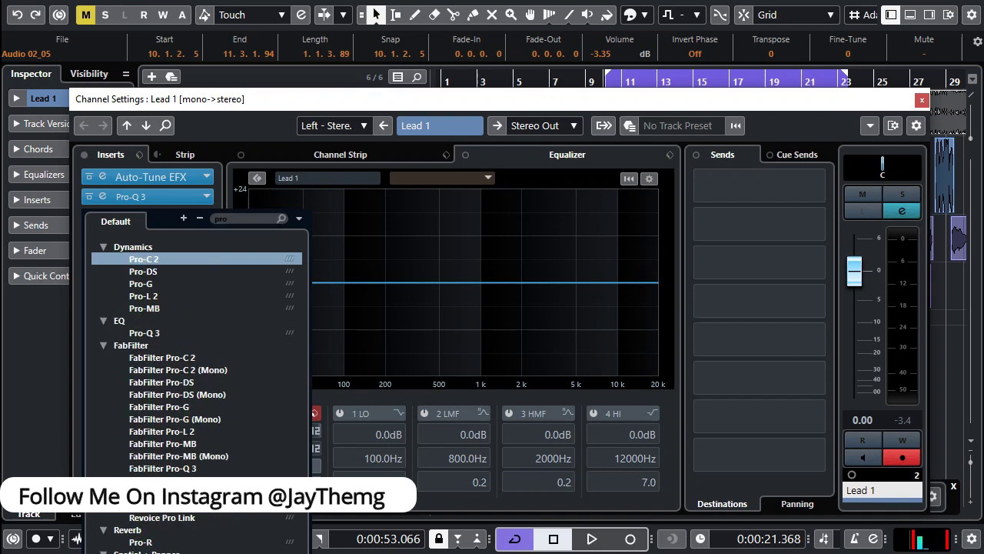
left_click(141, 284)
left_click(557, 231)
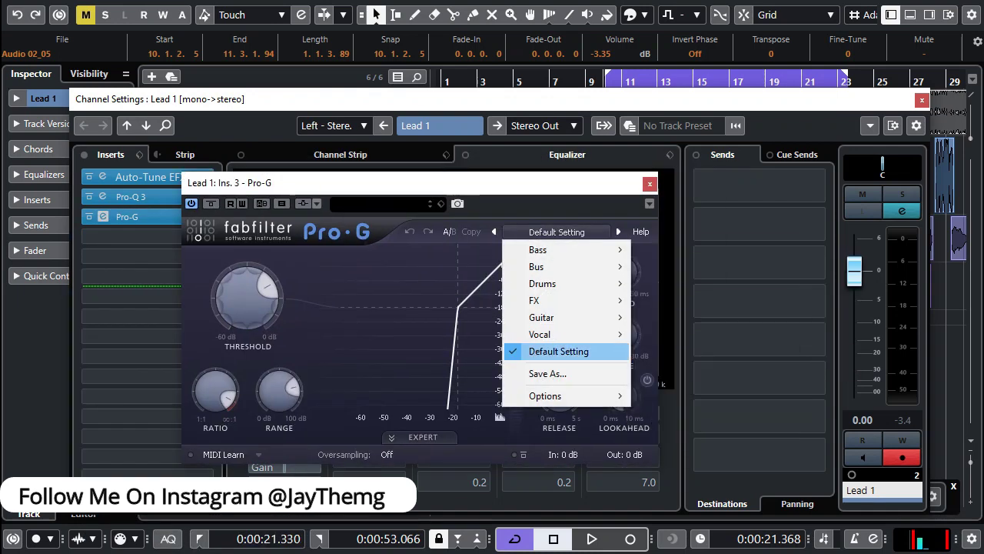
mouse_move(561, 334)
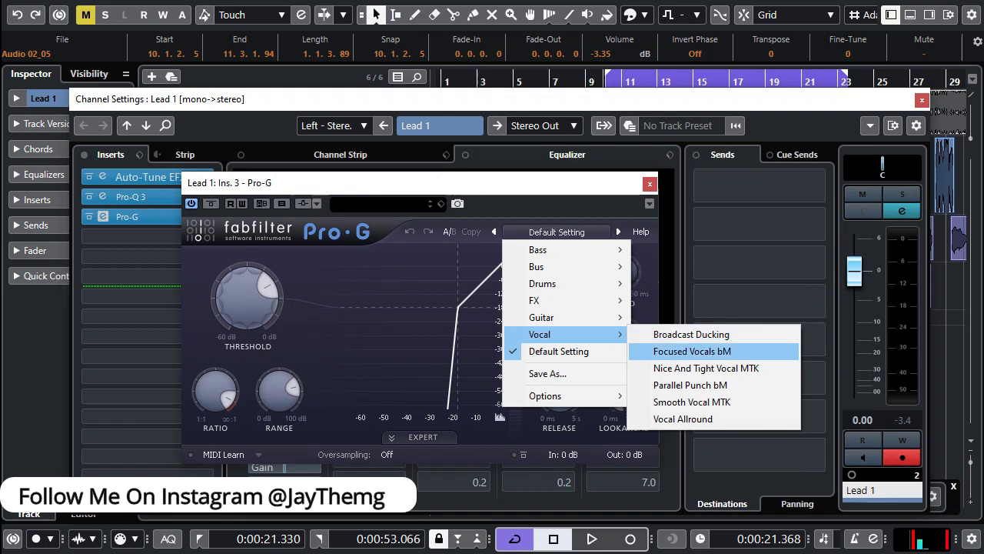
left_click(705, 368)
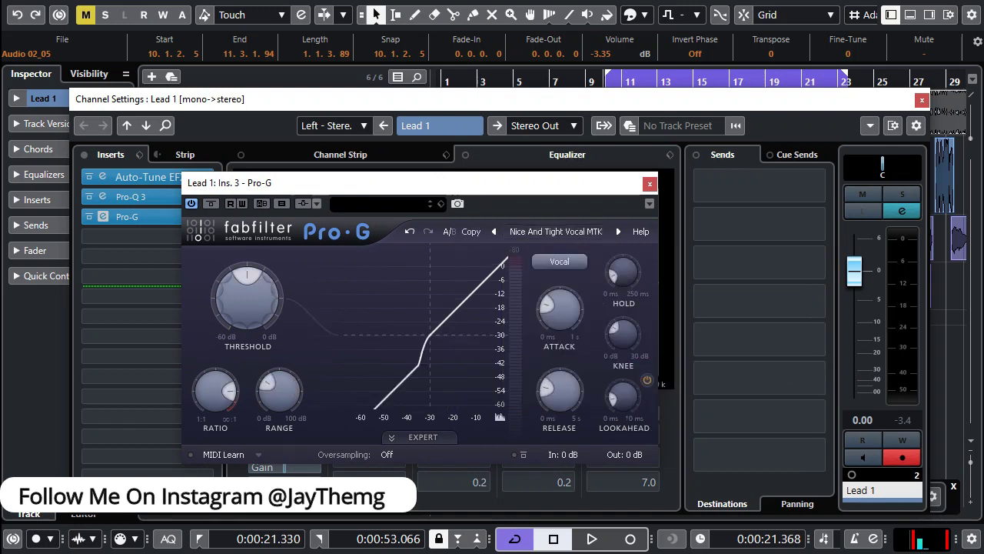
left_click(649, 183)
- Load Nectar 3 in Lead 1's fourth insert slot and bring its whole window into view
left_click_drag(239, 99, 279, 103)
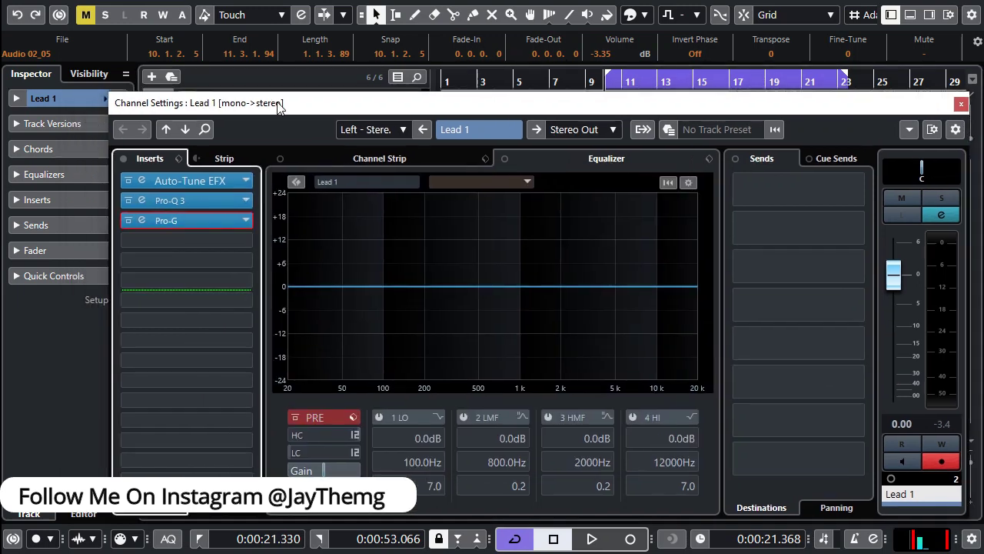
left_click(233, 241)
type("ne")
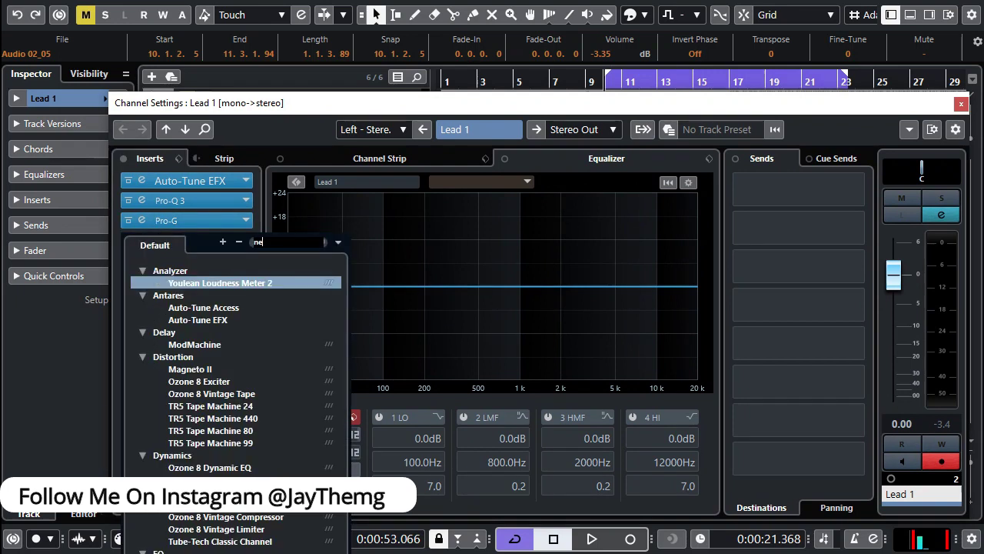
type("kt")
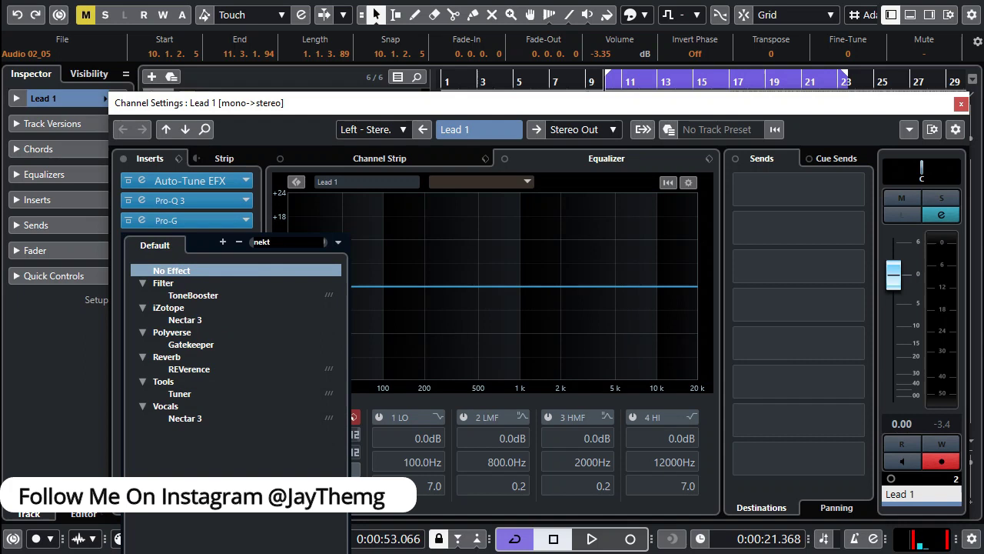
key("Escape")
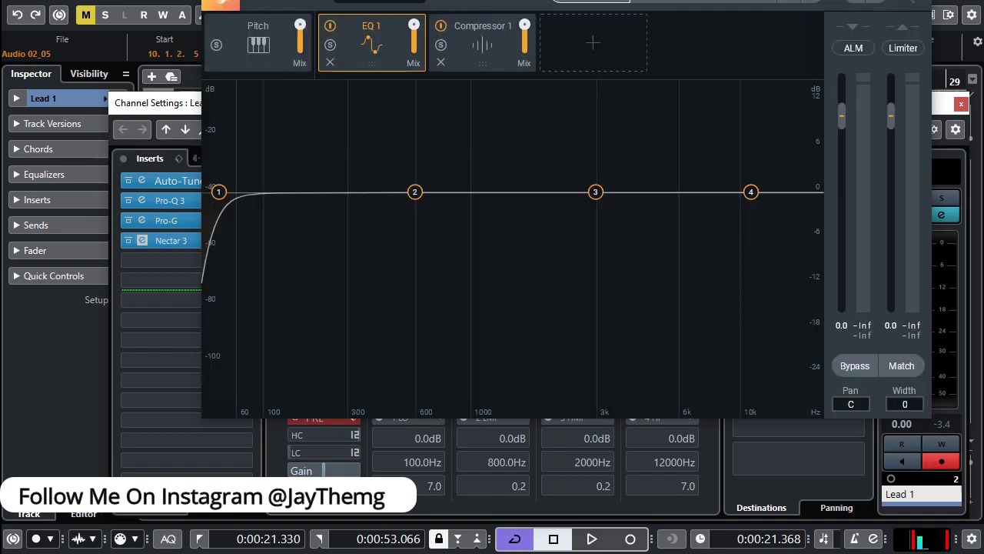
left_click_drag(459, 0, 386, 40)
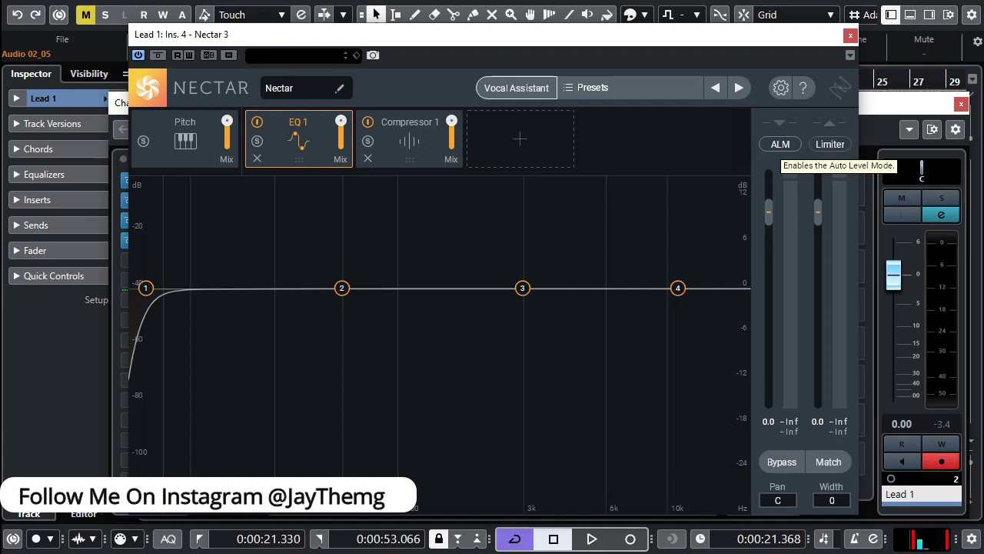
left_click_drag(517, 37, 523, 33)
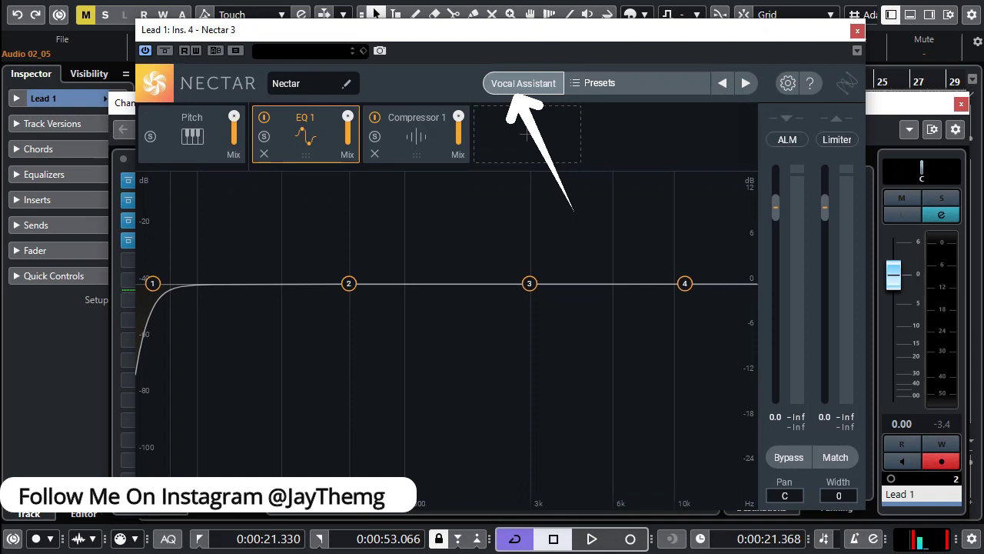
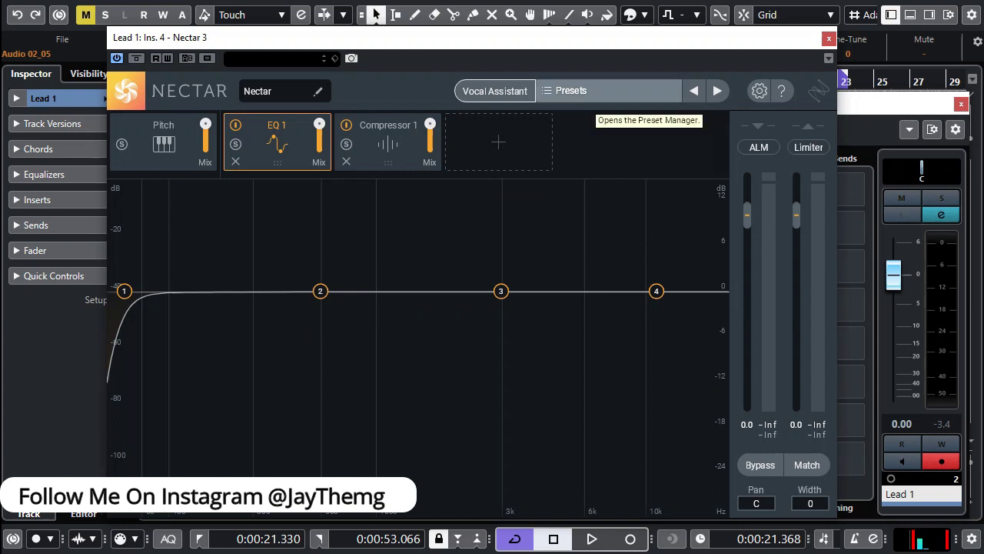
- Set up Nectar 3's Vocal Assistant in Assist mode with Modern vibe and Moderate intensity, ready to listen to the vocal
left_click_drag(657, 38, 244, 66)
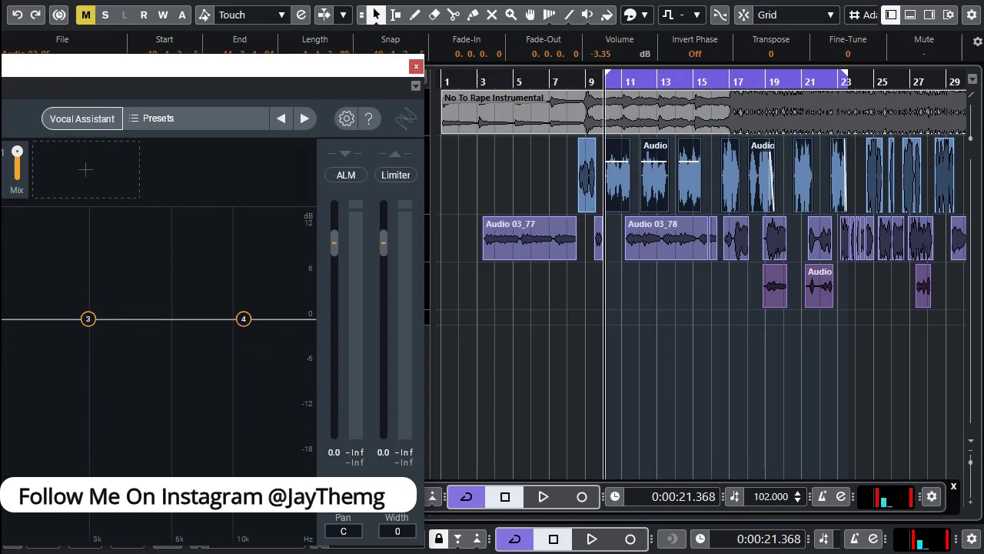
left_click_drag(602, 83, 602, 96)
key("h")
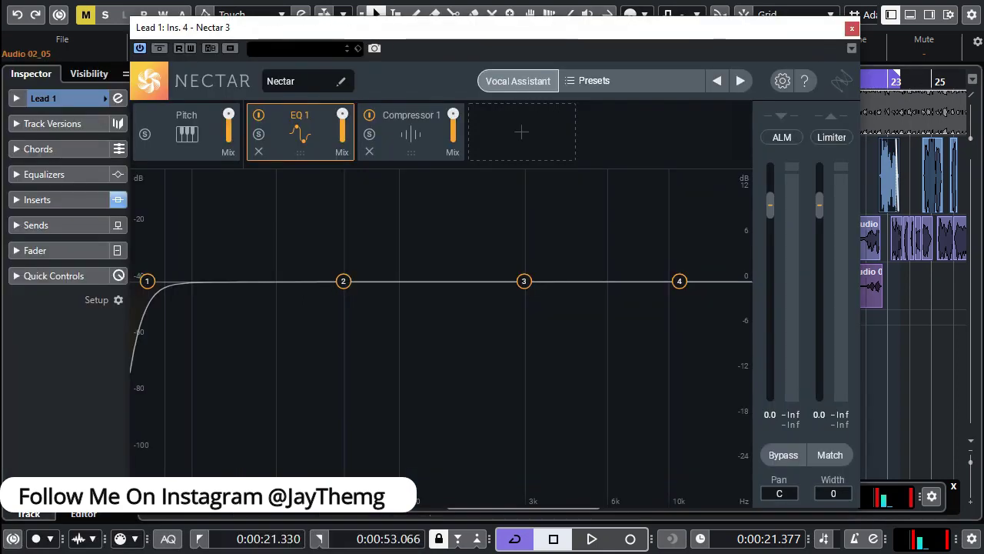
left_click(518, 81)
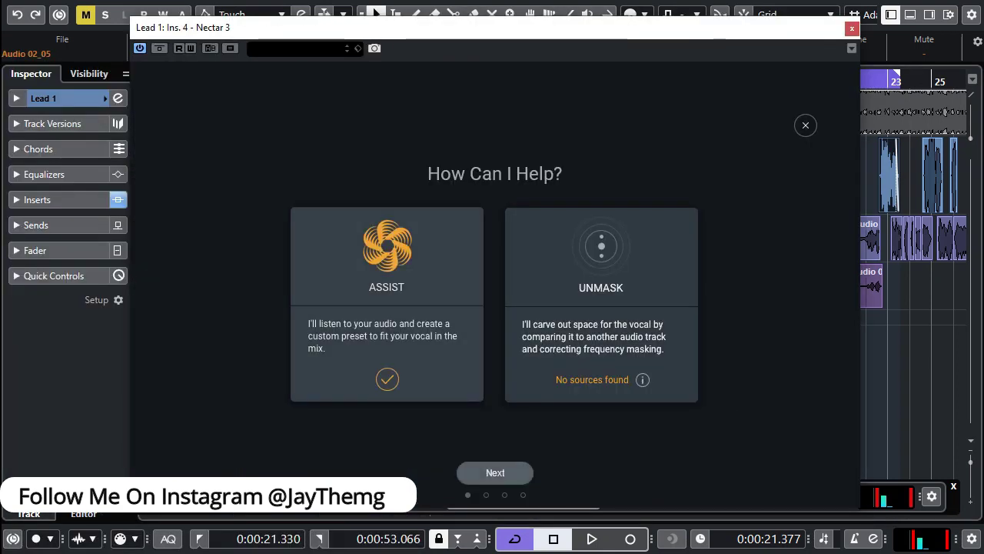
left_click(496, 473)
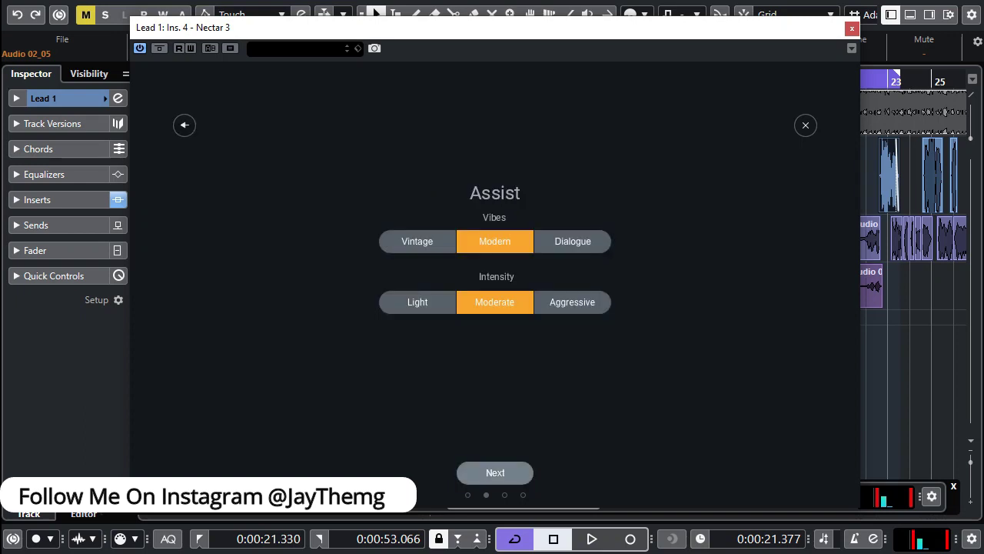
left_click(495, 473)
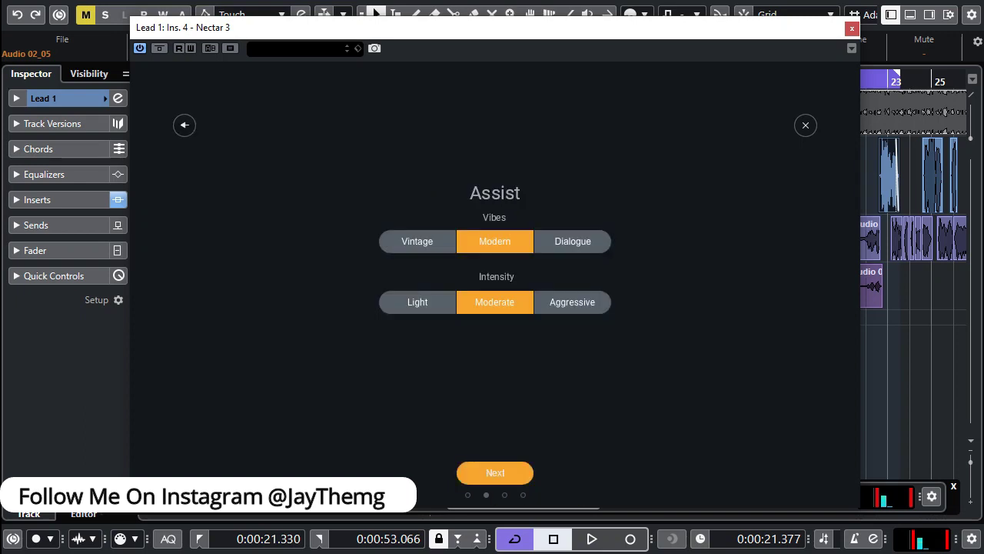
left_click_drag(496, 28, 497, 20)
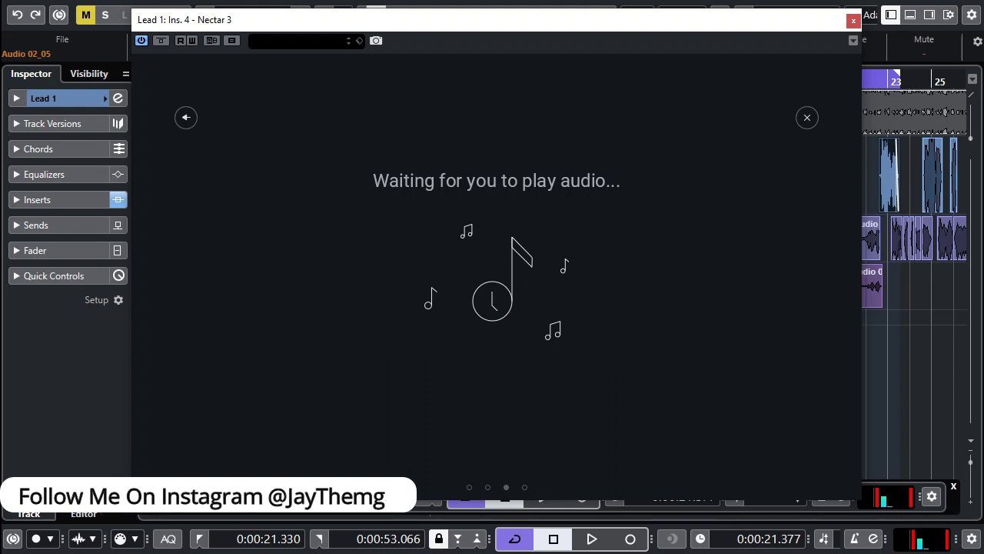
- Play the Lead 1 vocal until the Vocal Assistant completes its analysis, stop playback and accept the suggested settings
key("space")
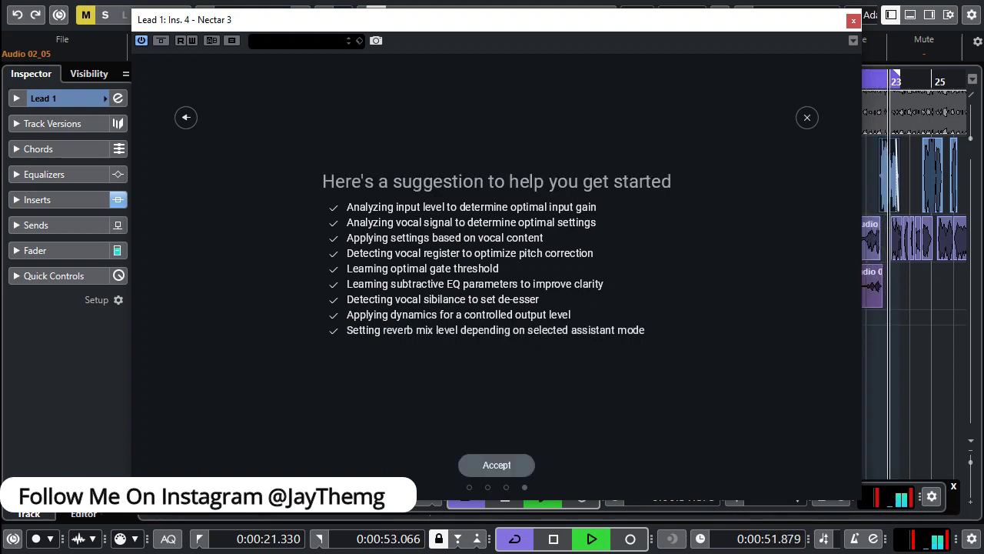
key("space")
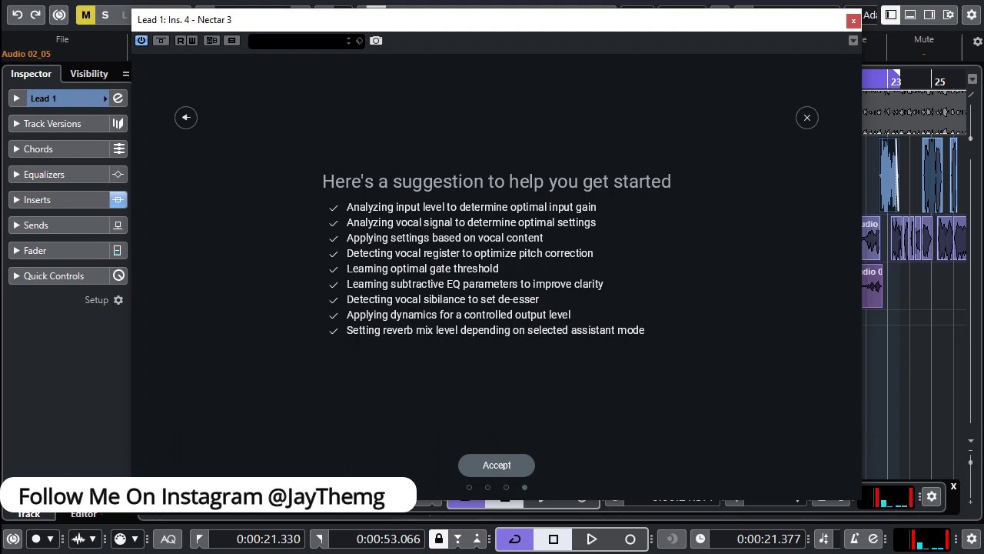
left_click(497, 464)
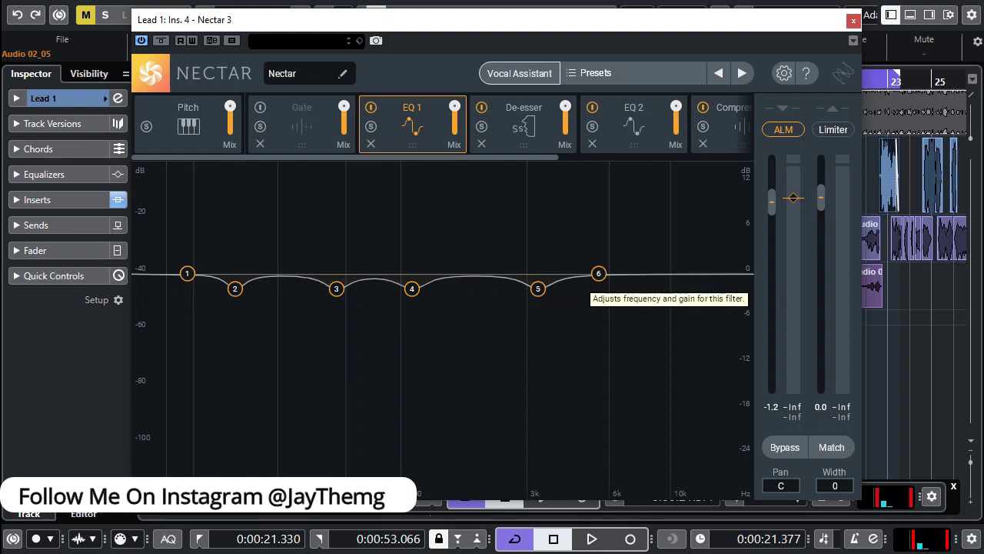
- Check the suggested De-esser, EQ 1 and EQ 2 modules and remove EQ 2 from the Nectar 3 chain
left_click(524, 123)
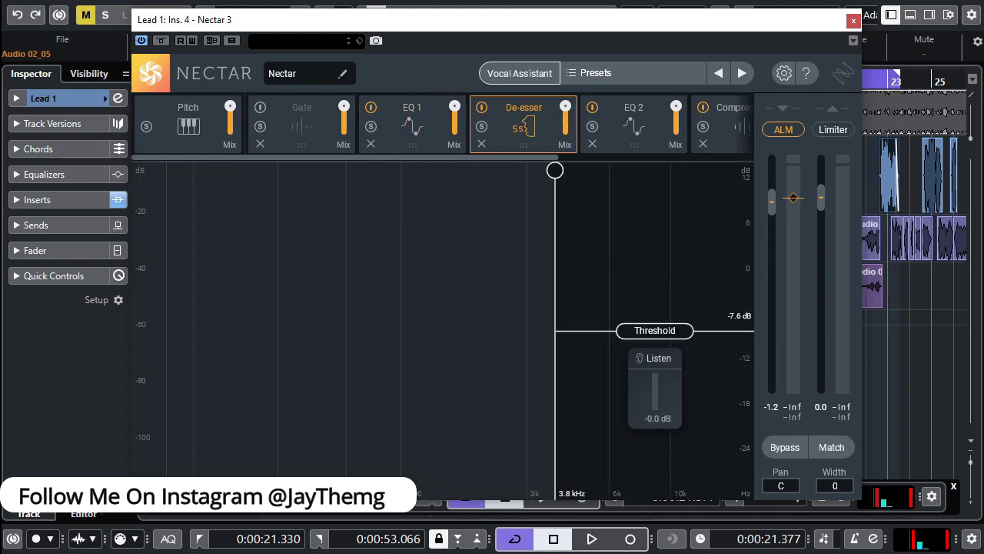
left_click(633, 123)
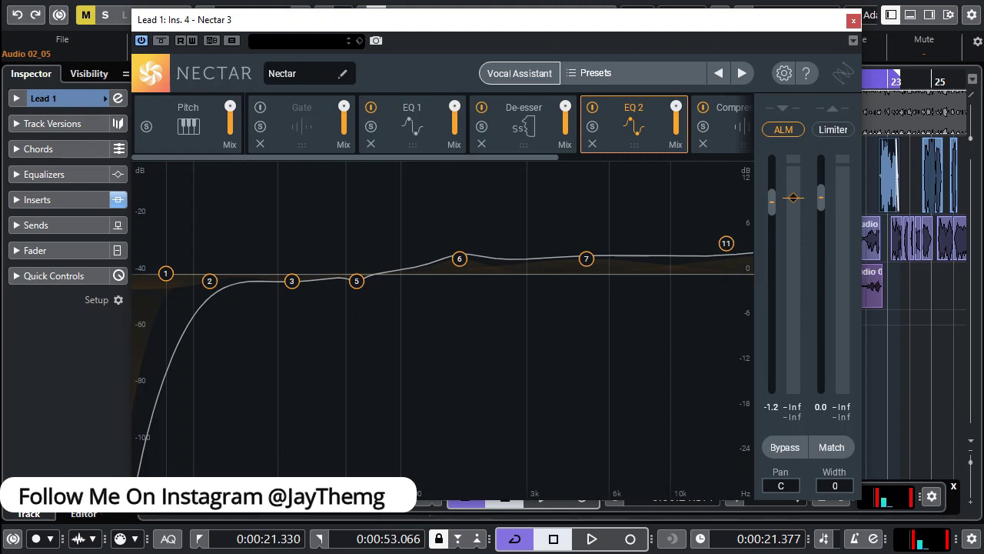
left_click(412, 124)
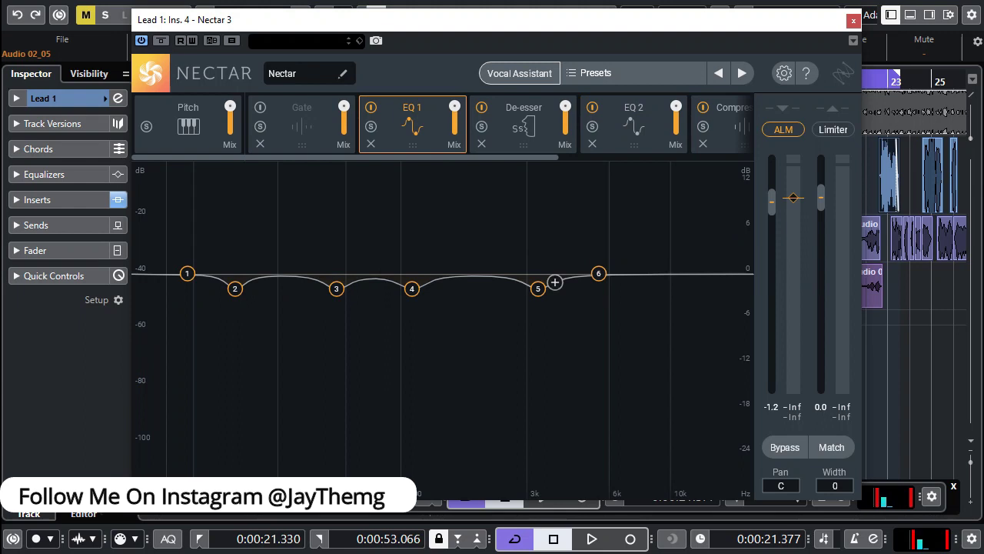
left_click(634, 124)
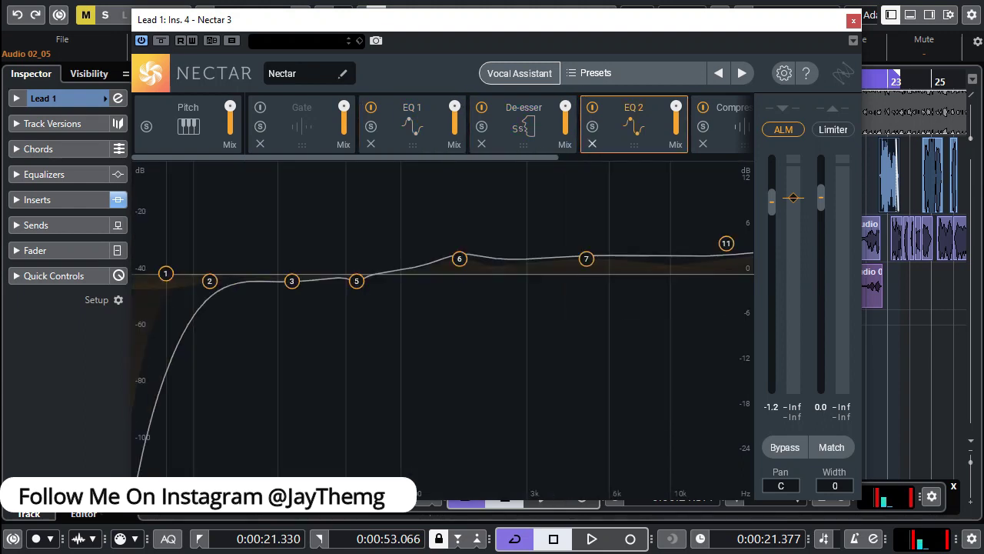
left_click(592, 144)
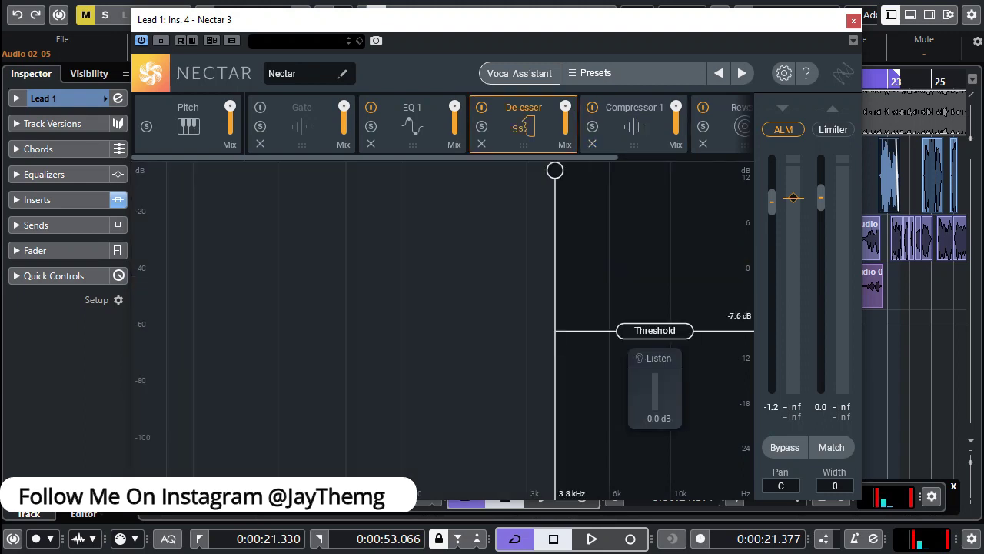
- Remove the Compressor 1, Reverb and Gate modules from the Nectar 3 chain
left_click(634, 123)
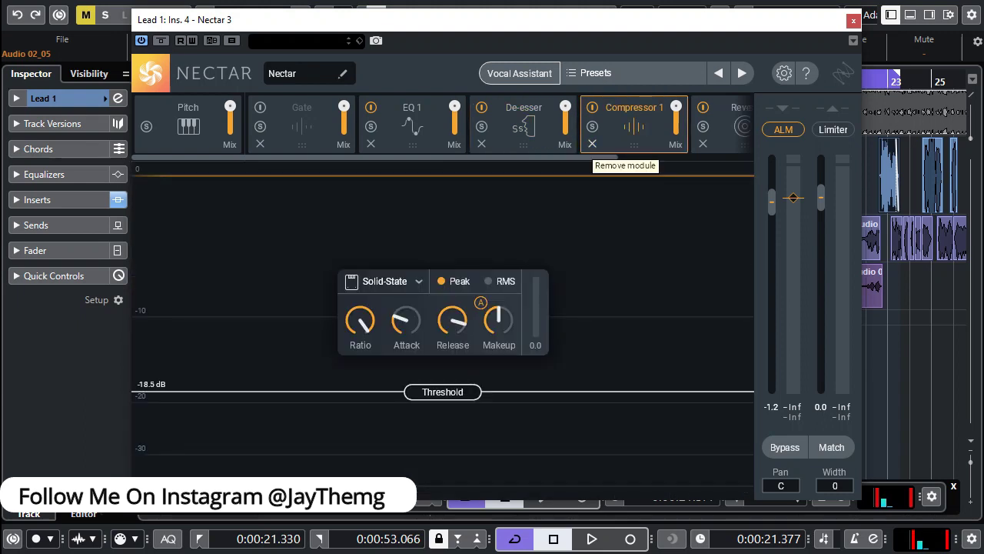
left_click(592, 144)
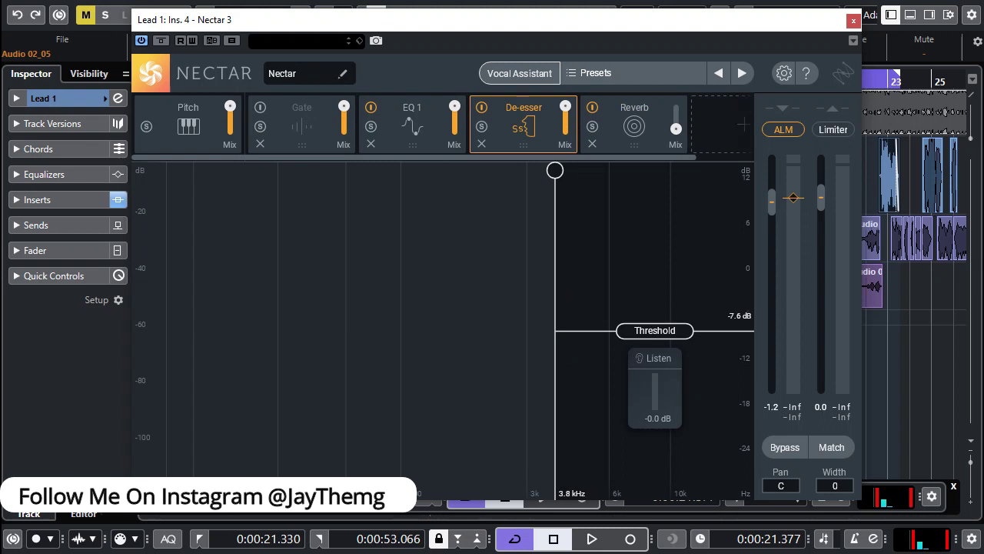
left_click(635, 125)
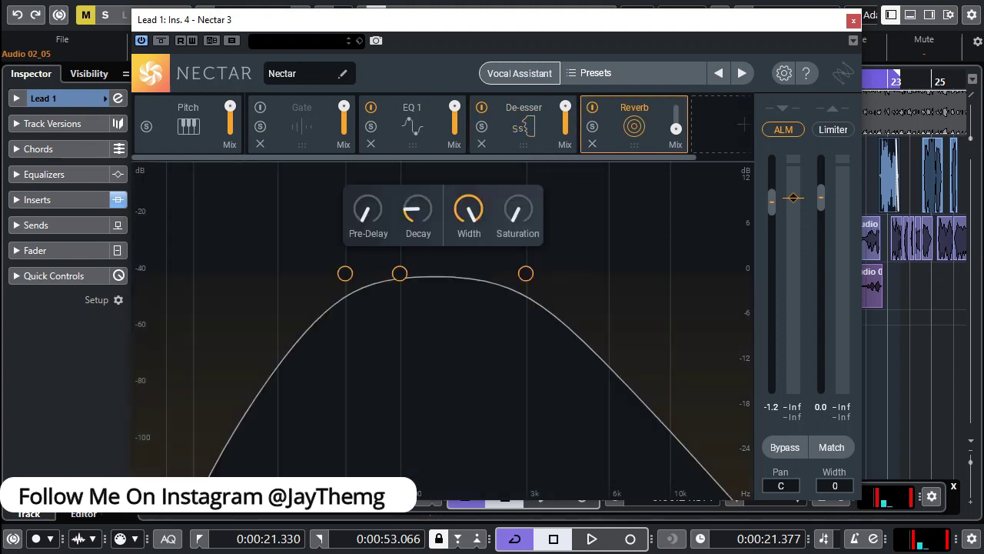
left_click(592, 144)
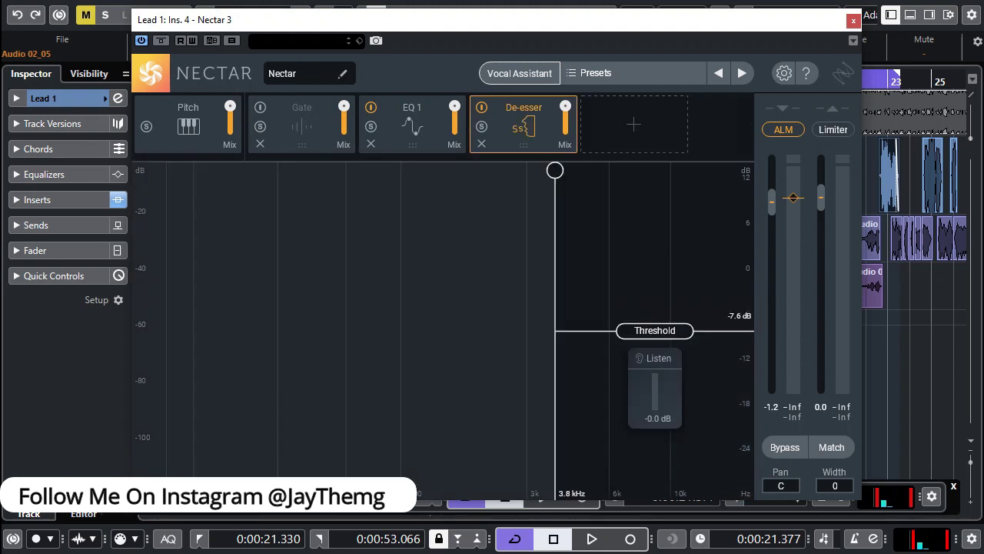
left_click(259, 144)
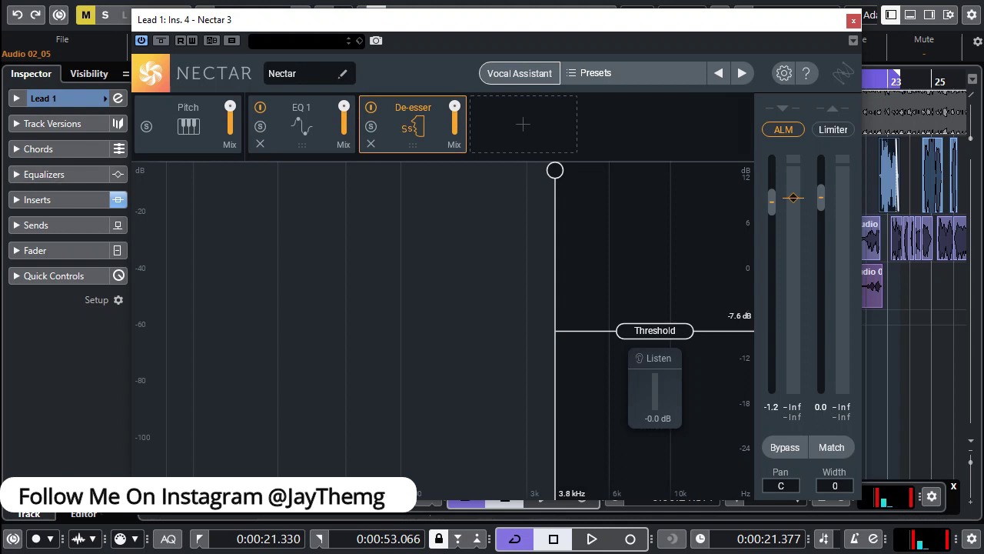
- Review the EQ 1 and De-esser modules and close the Nectar 3 plugin
left_click(301, 125)
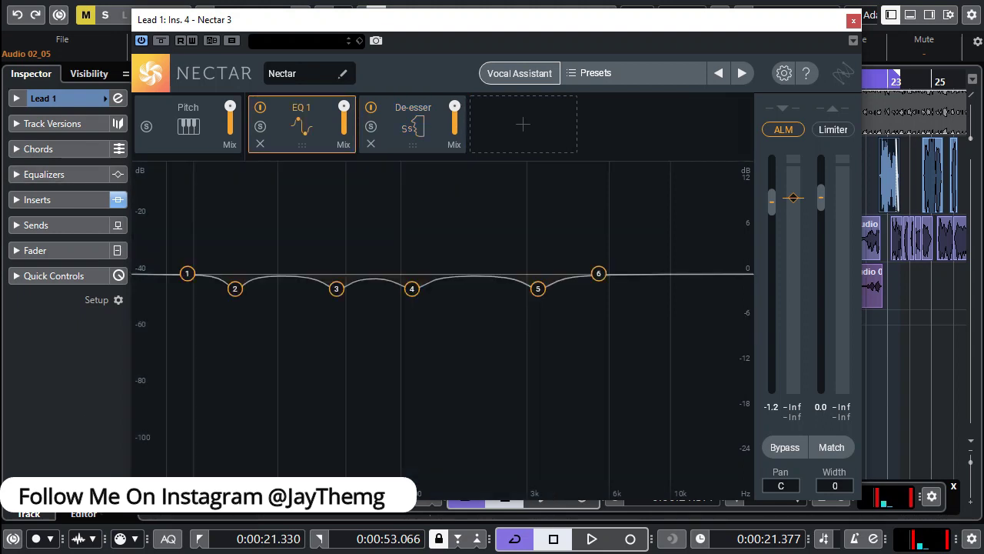
left_click(413, 125)
left_click_drag(593, 20, 540, 15)
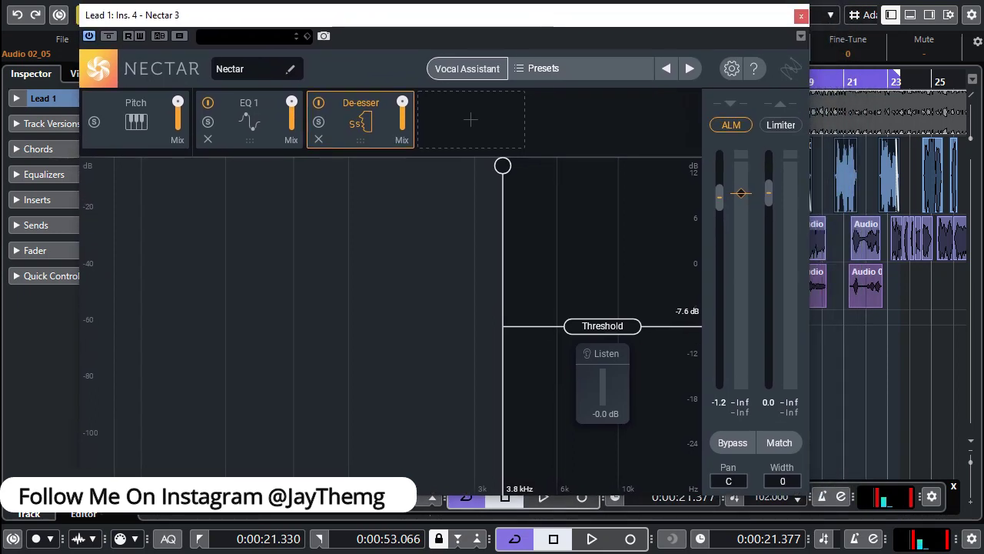
left_click(801, 16)
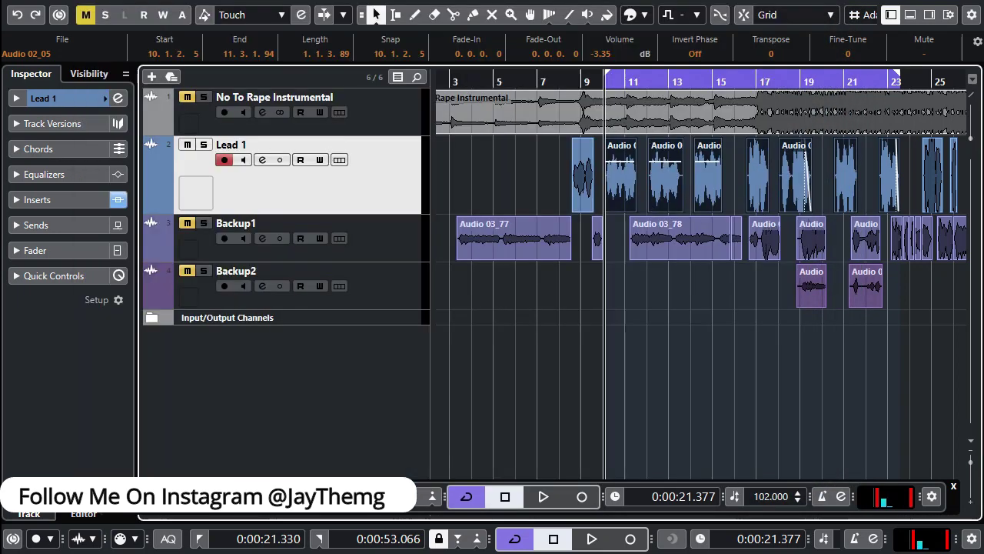
- Reopen Lead 1's channel settings and load Pro-L 2 in the fifth insert slot
left_click(117, 99)
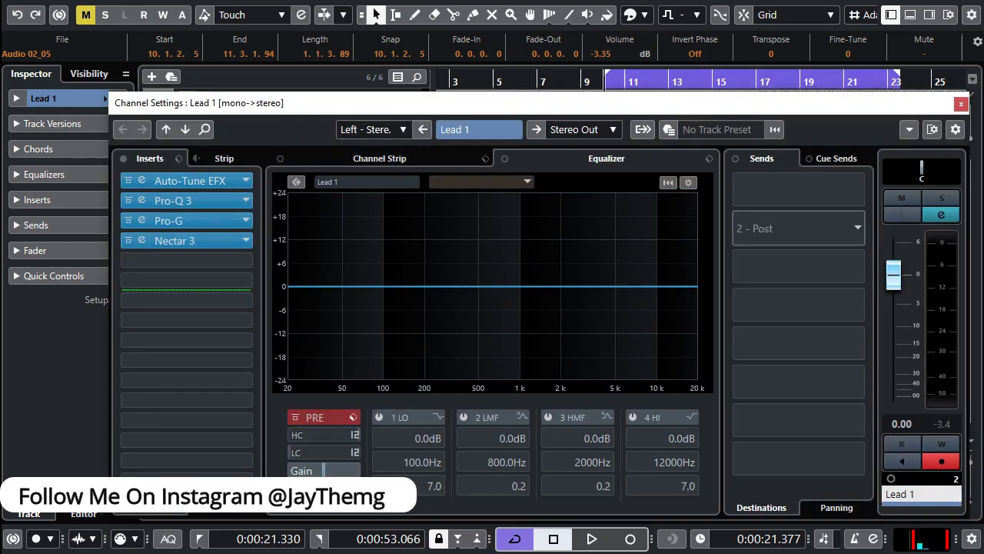
left_click_drag(713, 103, 719, 197)
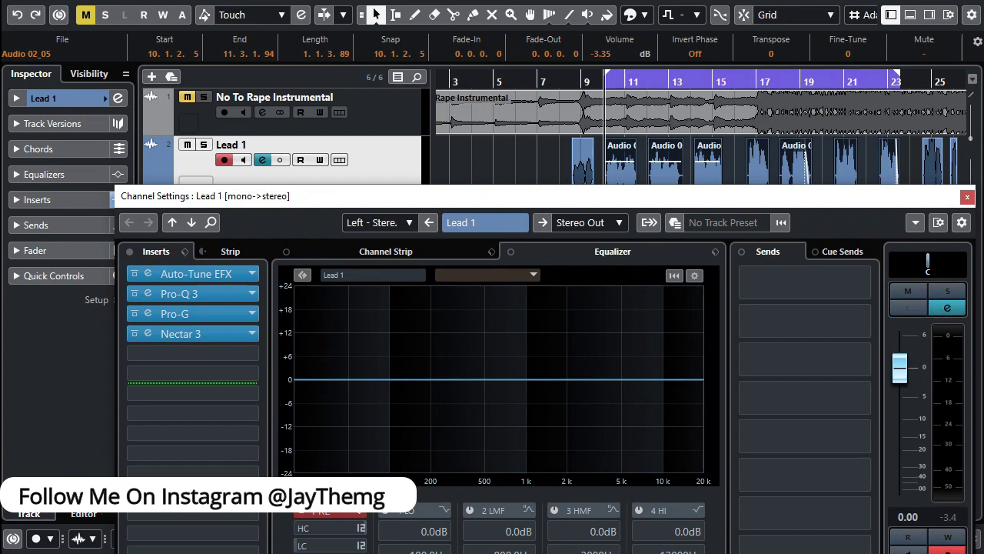
left_click_drag(758, 204, 758, 99)
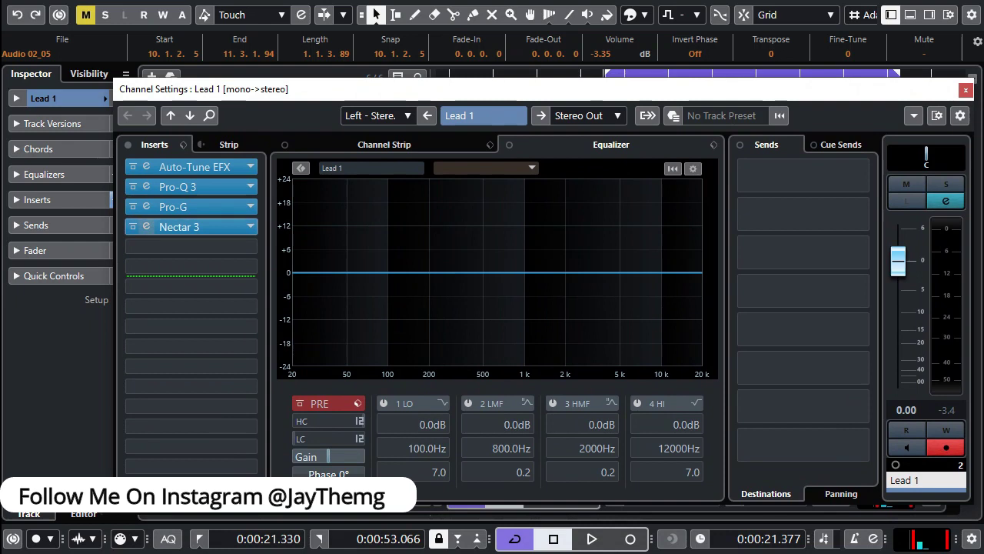
left_click(191, 246)
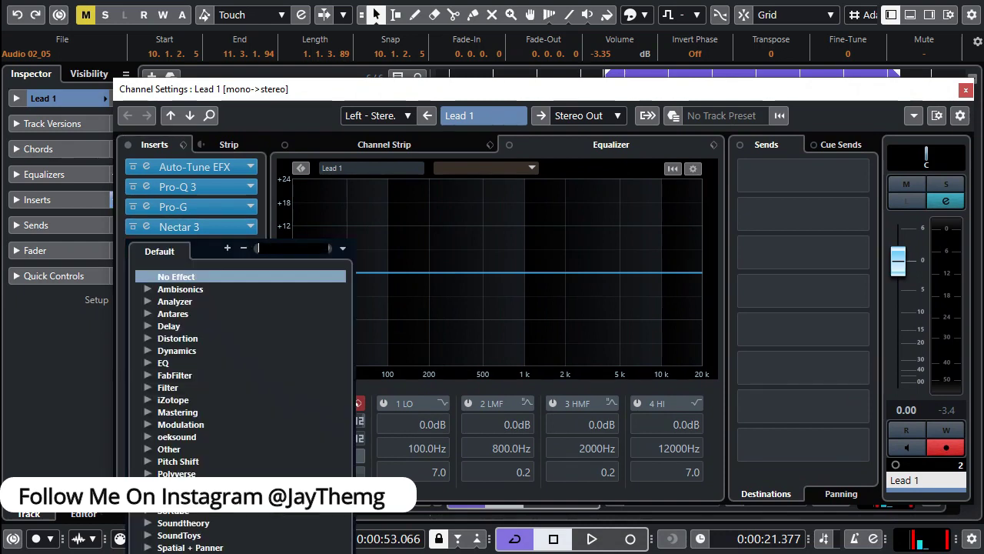
type("pro")
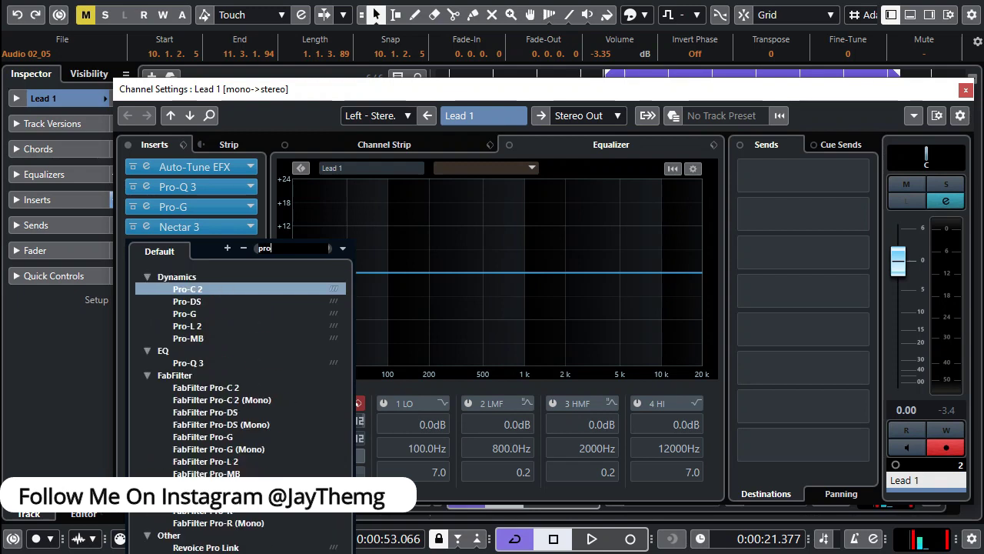
key("Down")
key("Down")
key("Down")
key("Return")
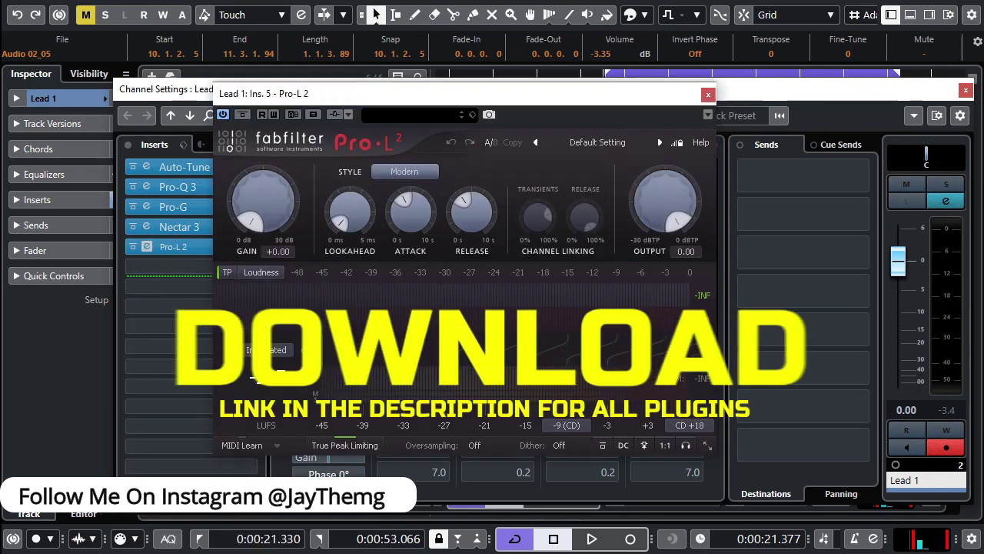
- Set Pro-L 2's output level to about -12.78 dBTP and its gain to about +8.92 dB
left_click_drag(443, 97, 458, 117)
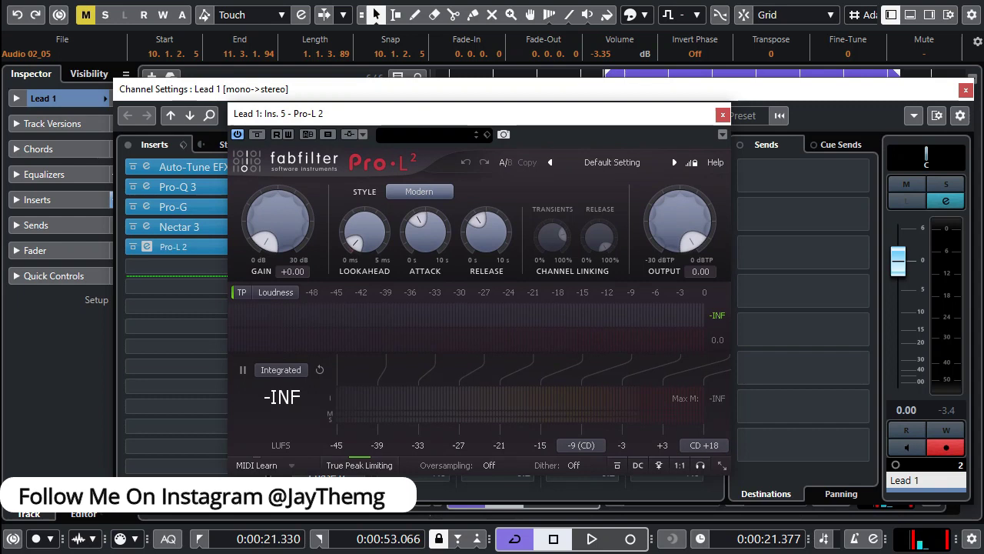
mouse_move(680, 223)
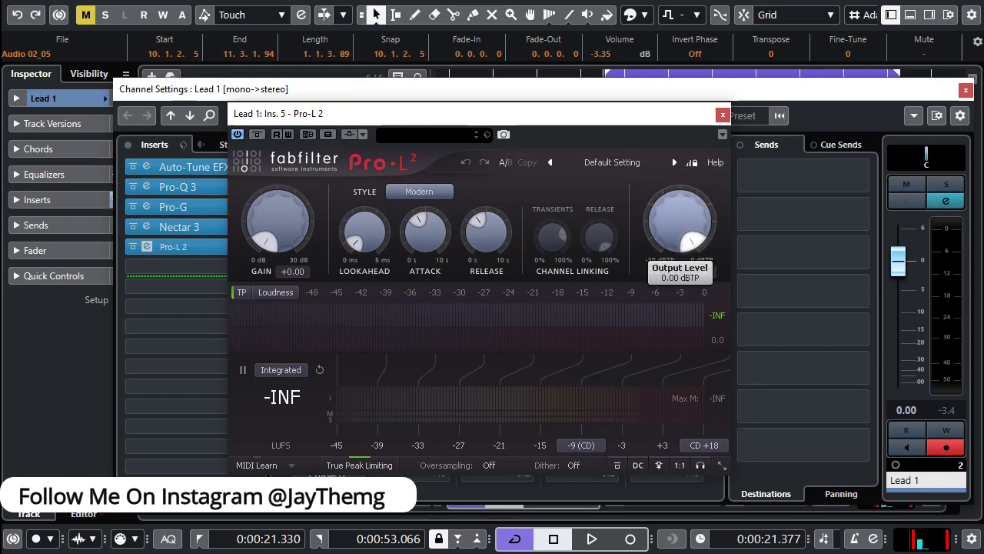
left_click_drag(679, 223, 679, 304)
left_click_drag(679, 223, 680, 268)
left_click_drag(680, 230, 680, 231)
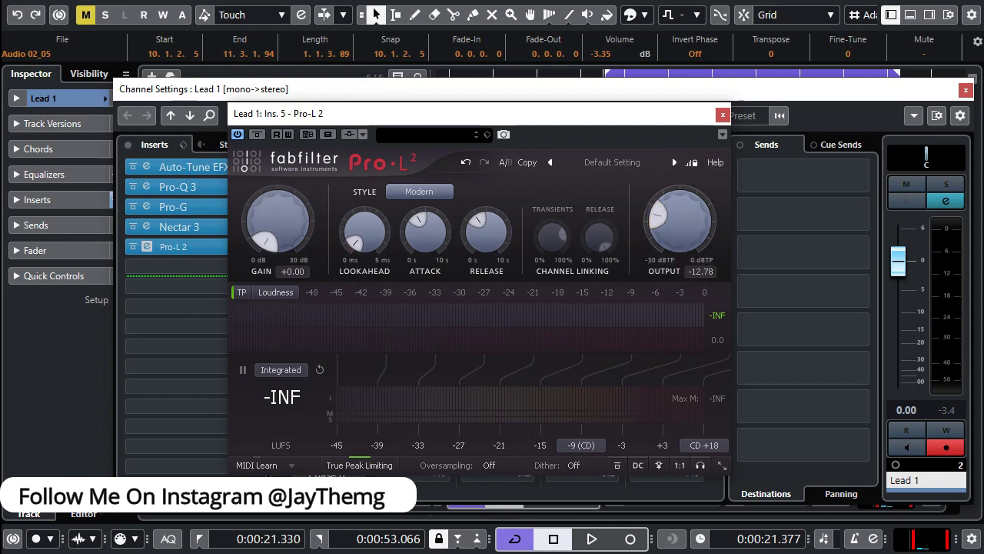
left_click_drag(277, 223, 278, 199)
mouse_move(484, 121)
left_mouse_down()
mouse_move(456, 138)
mouse_move(477, 110)
left_mouse_up()
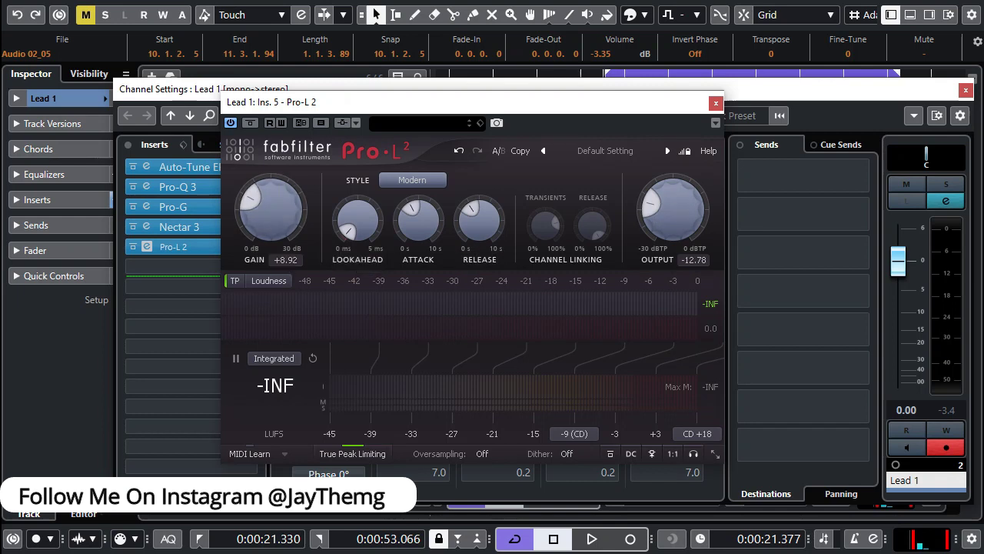
- Play back the vocal while fine-tuning Pro-L 2 to +10.32 dB gain and -12.43 dB output, and close the plugin
key("space")
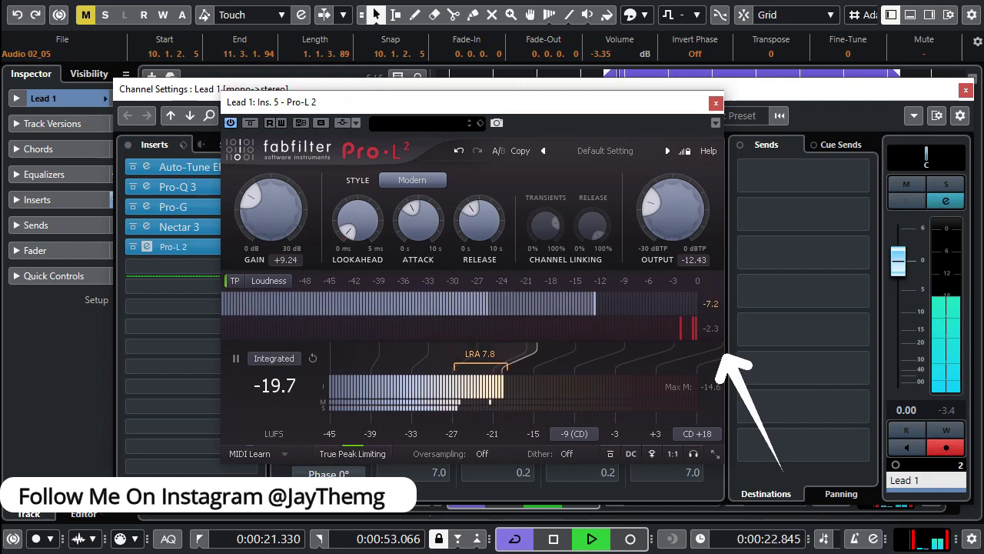
mouse_move(271, 207)
left_mouse_down()
mouse_move(270, 217)
mouse_move(270, 207)
left_mouse_up()
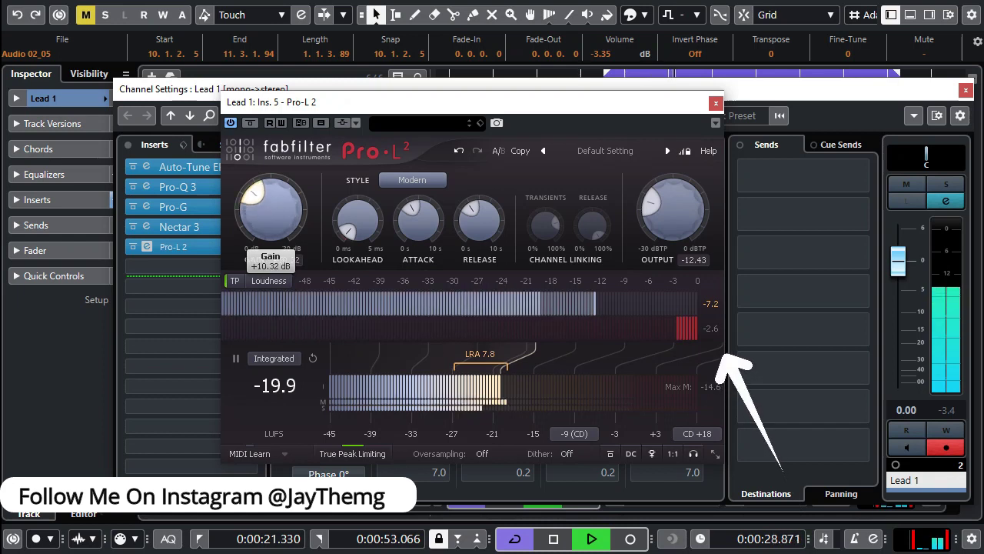
key("space")
key("space")
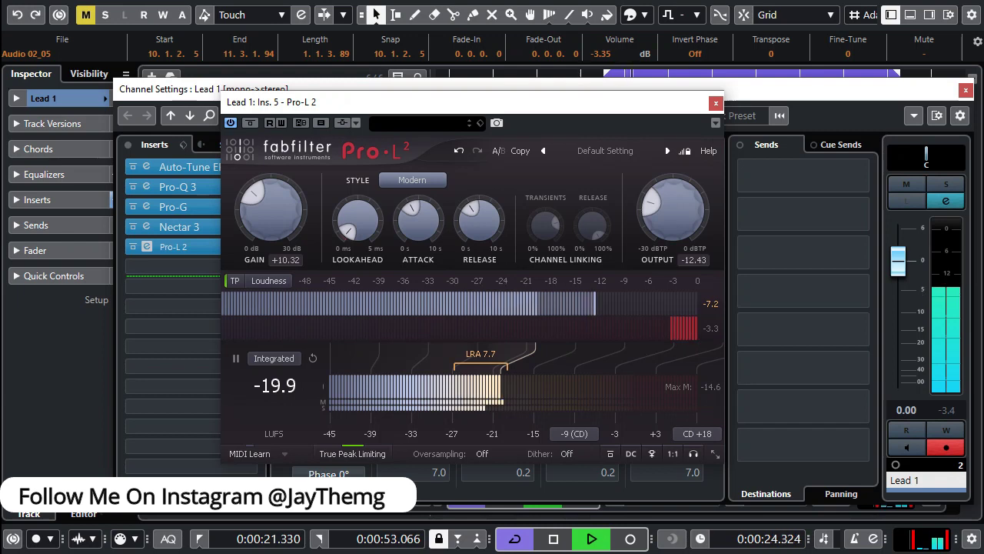
key("space")
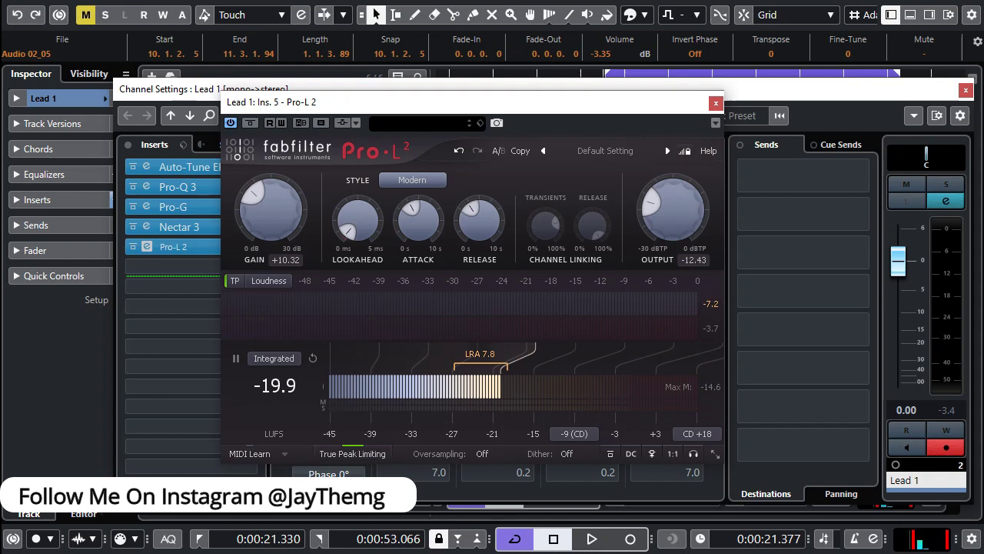
left_click(716, 102)
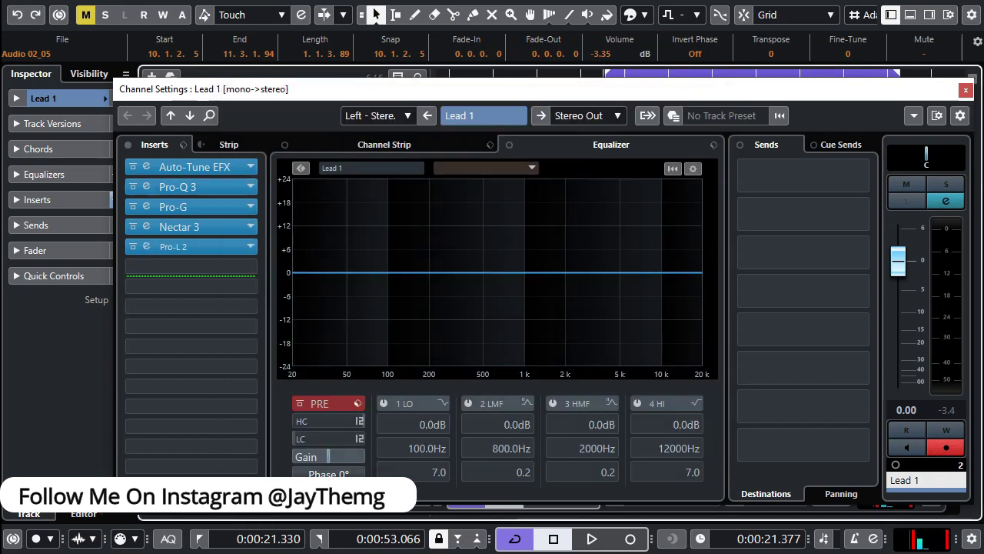
- Bypass the Auto-Tune EFX insert on Lead 1, copy the track's channel settings and close its channel window
left_click(133, 167)
left_click_drag(326, 99, 269, 88)
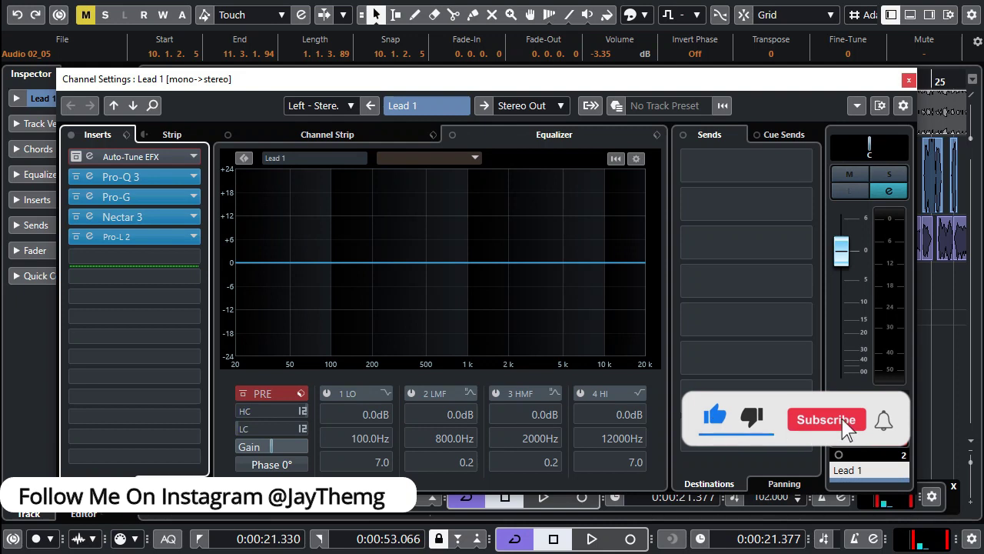
left_click(856, 106)
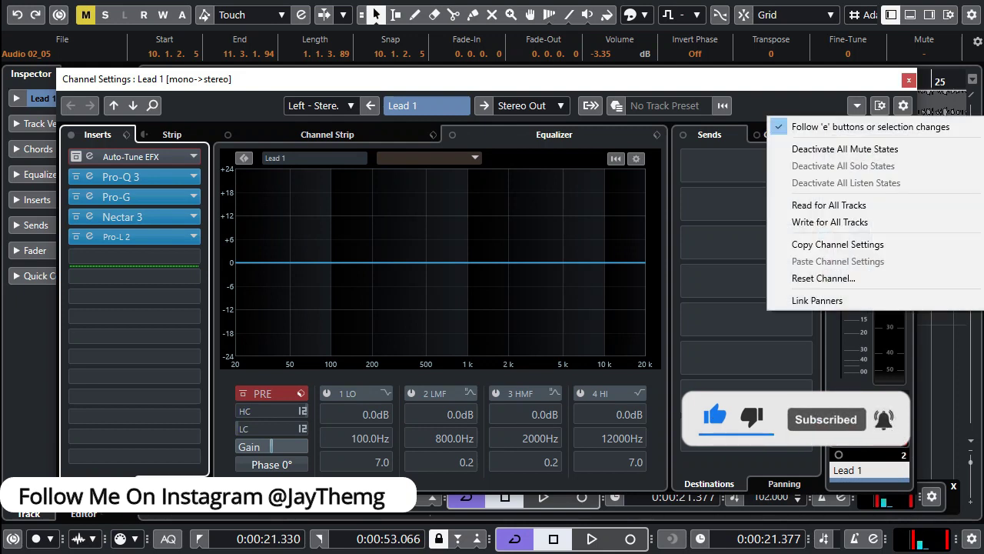
left_click(838, 244)
left_click(909, 80)
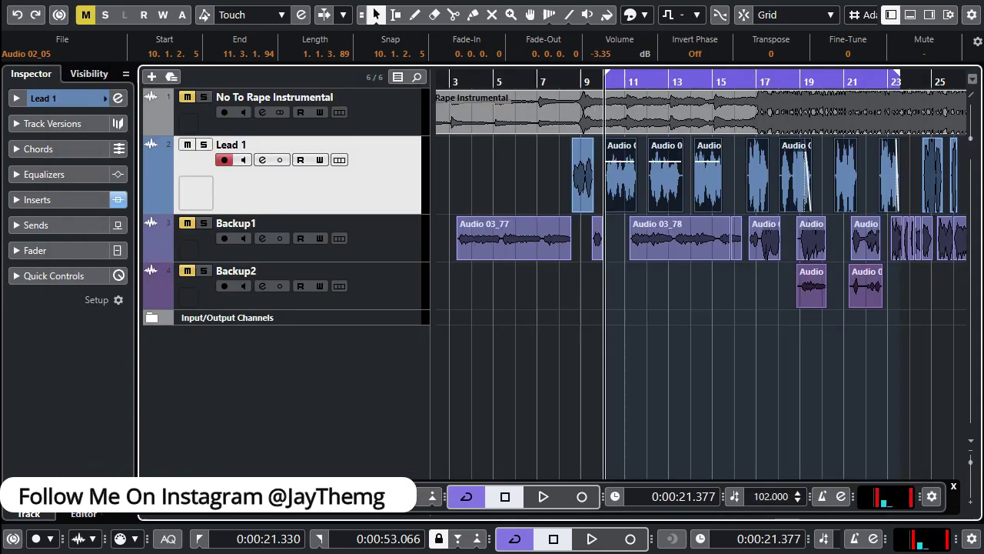
- Paste the copied channel settings onto the Backup1 track
left_click(264, 236)
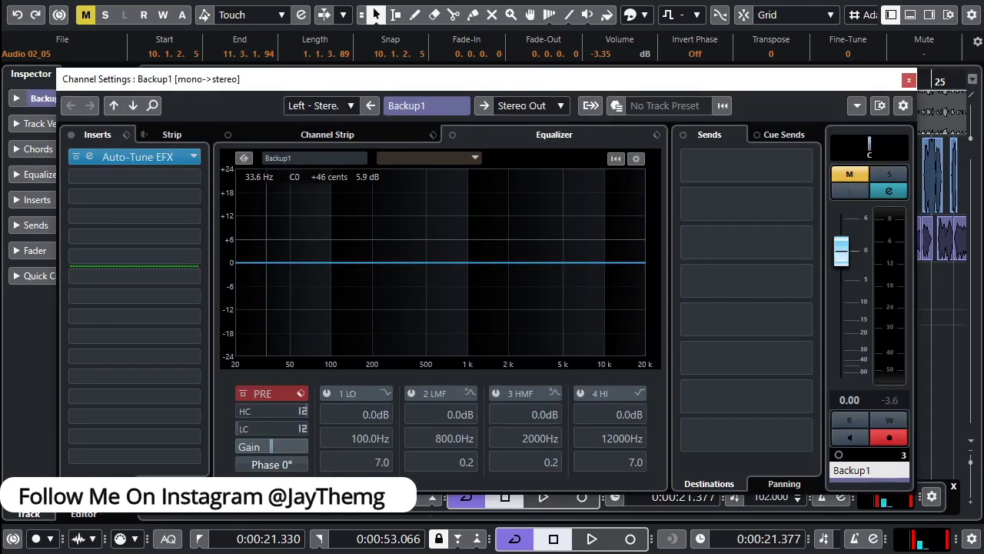
left_click(858, 105)
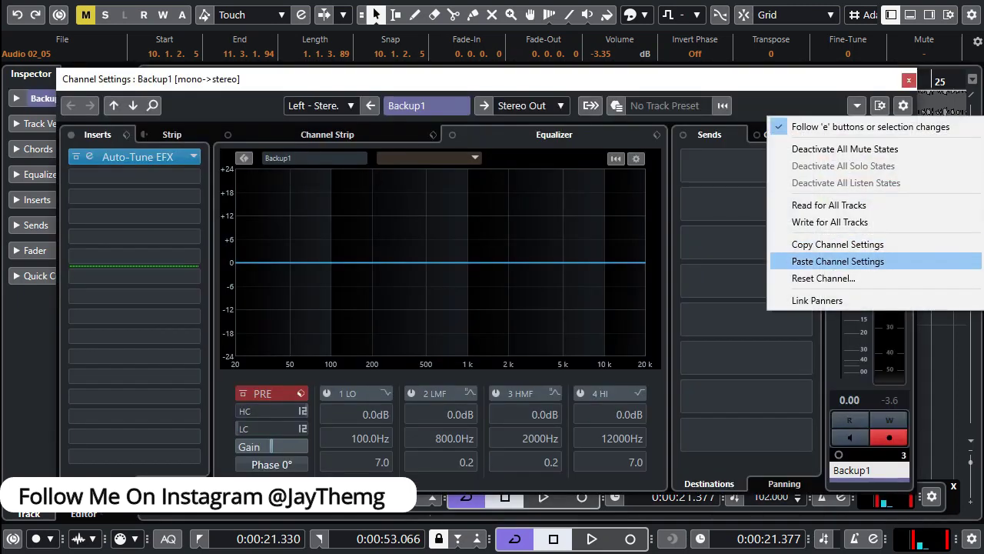
left_click(838, 261)
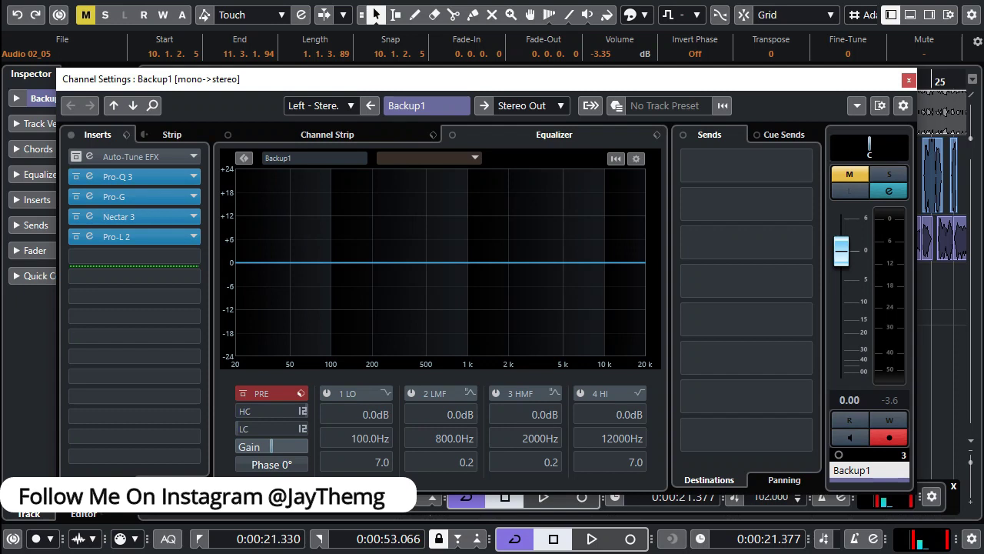
left_click(909, 80)
- Apply the copied Lead 1 channel settings to the Backup2 track and close its channel window
left_click(376, 285)
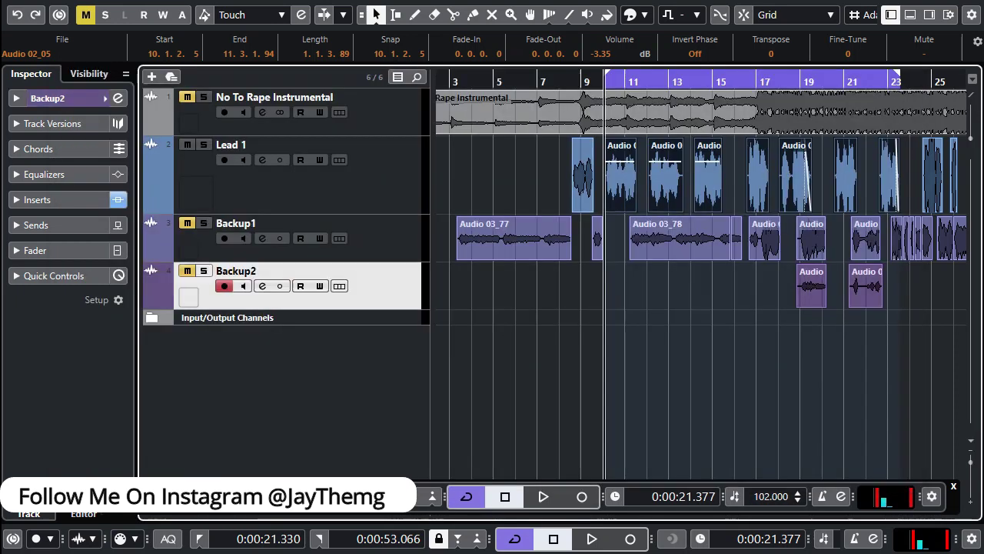
left_click(262, 286)
left_click(856, 106)
left_click(838, 260)
left_click(908, 80)
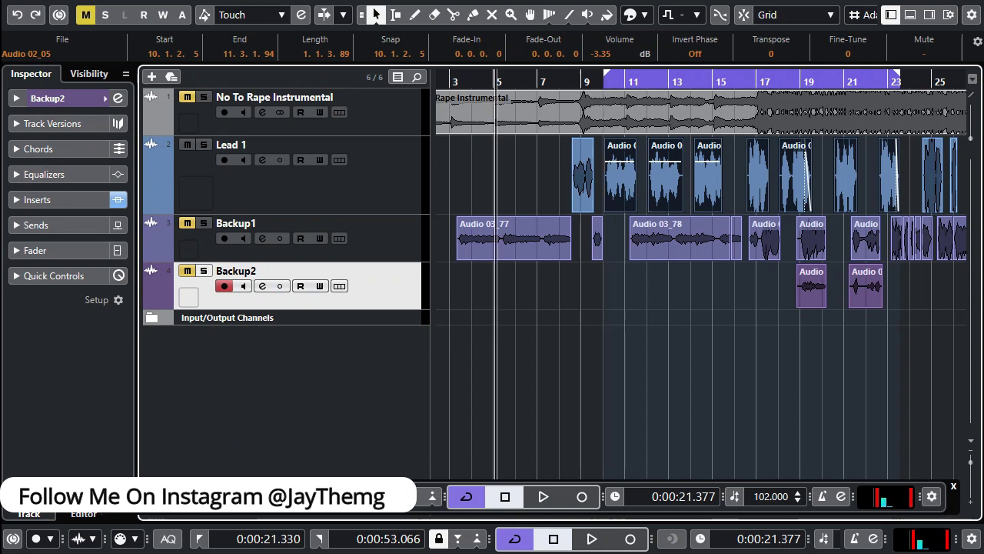
- Show the full project and set the locators to the length of the No To Rape Instrumental event
key("shift+f")
left_click(376, 180)
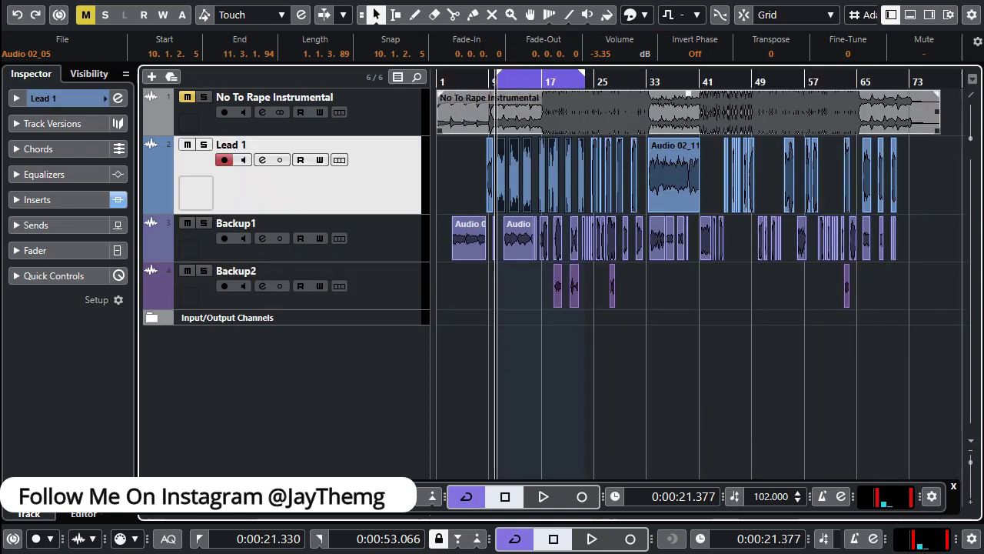
left_click(615, 113)
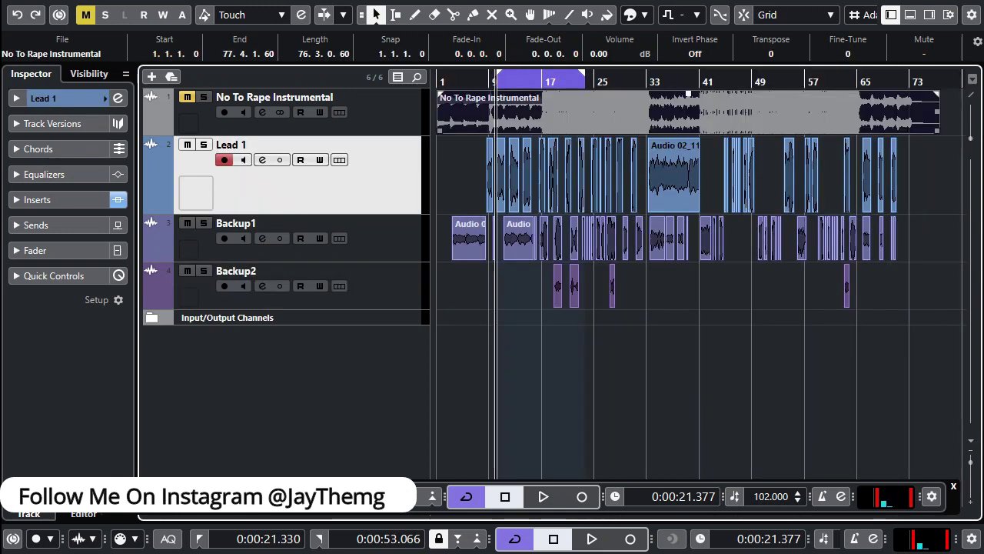
key("p")
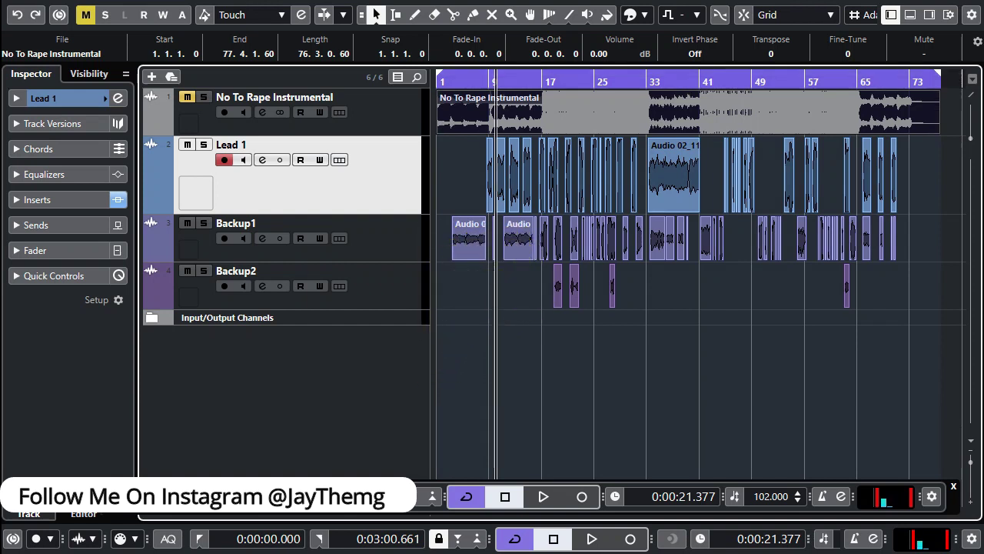
- Open Audio Mixdown and choose Lead 1, Backup1 and Backup2 for a multiple-channel export
right_click(728, 297)
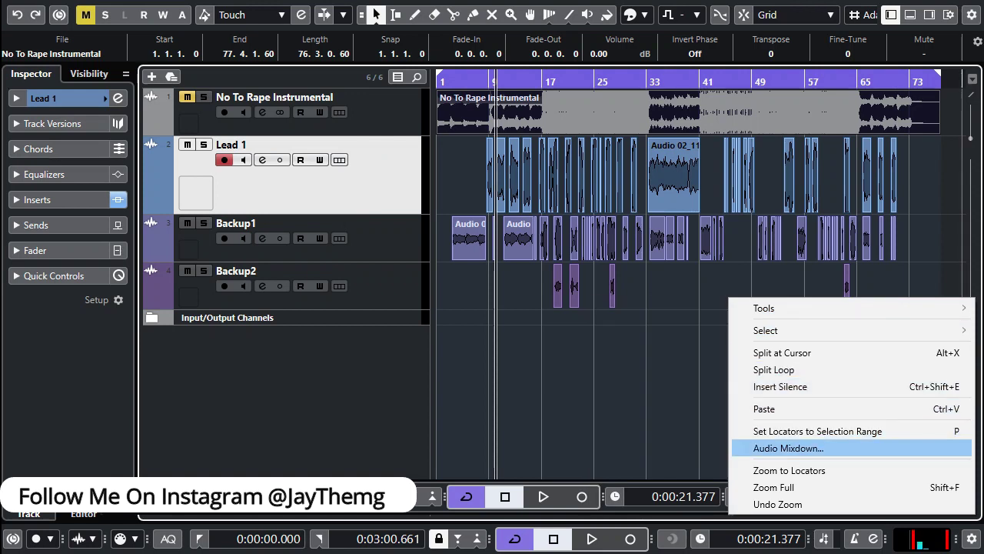
left_click(788, 448)
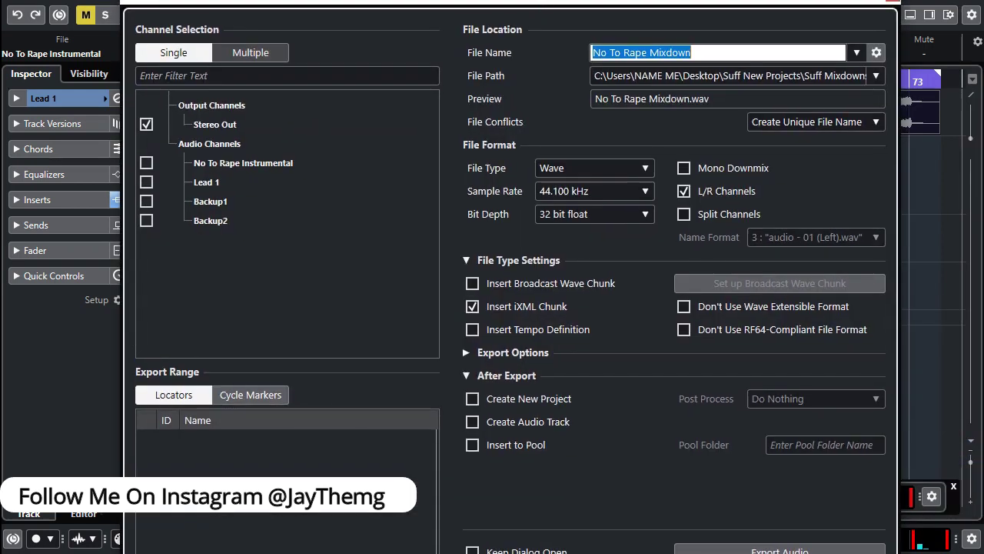
left_click(251, 52)
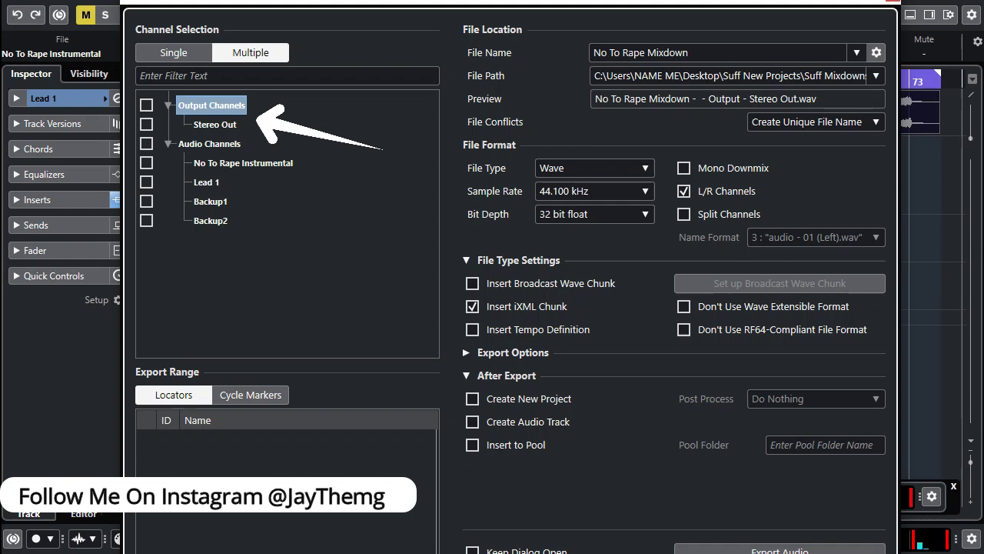
left_click(146, 182)
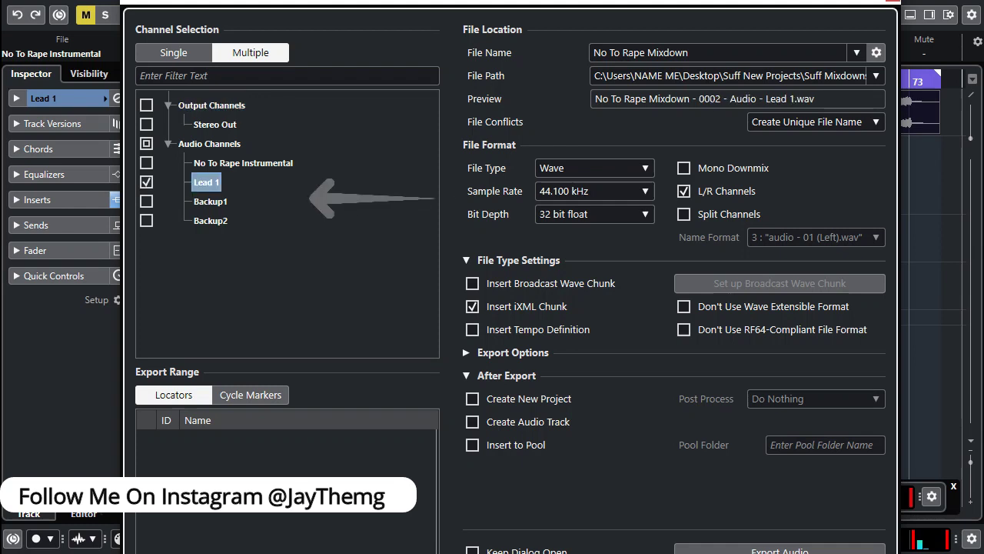
left_click(146, 201)
left_click(146, 221)
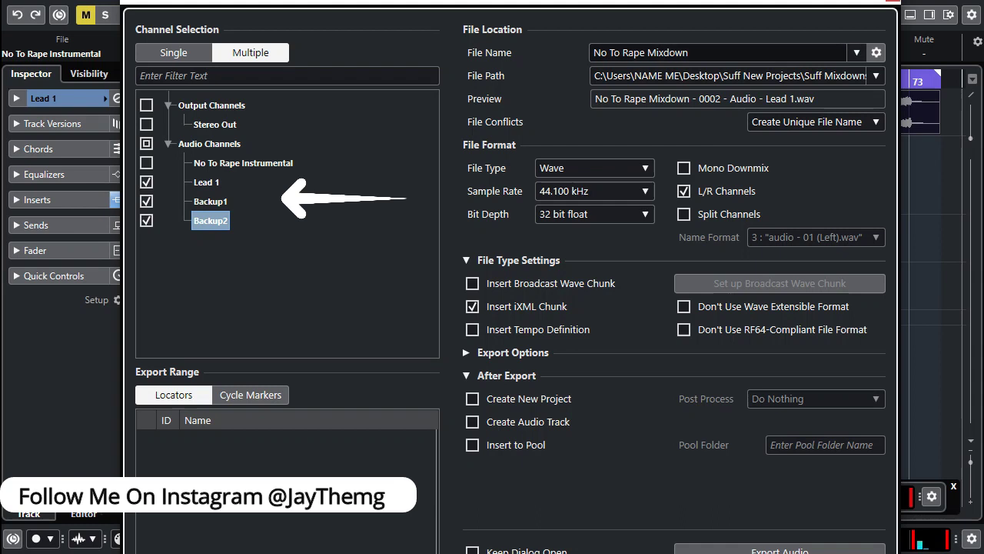
- Name the mixdown files "Tutorial"
left_click(684, 52)
key("BackSpace")
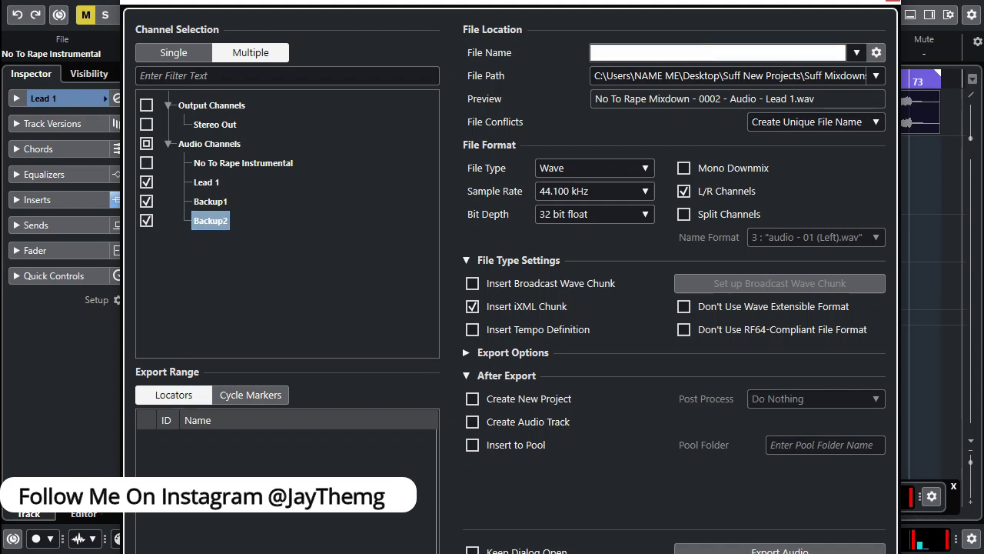
type("Tutorial")
- Set the mixdown file path to the Vocalss folder on the Desktop
left_click(876, 75)
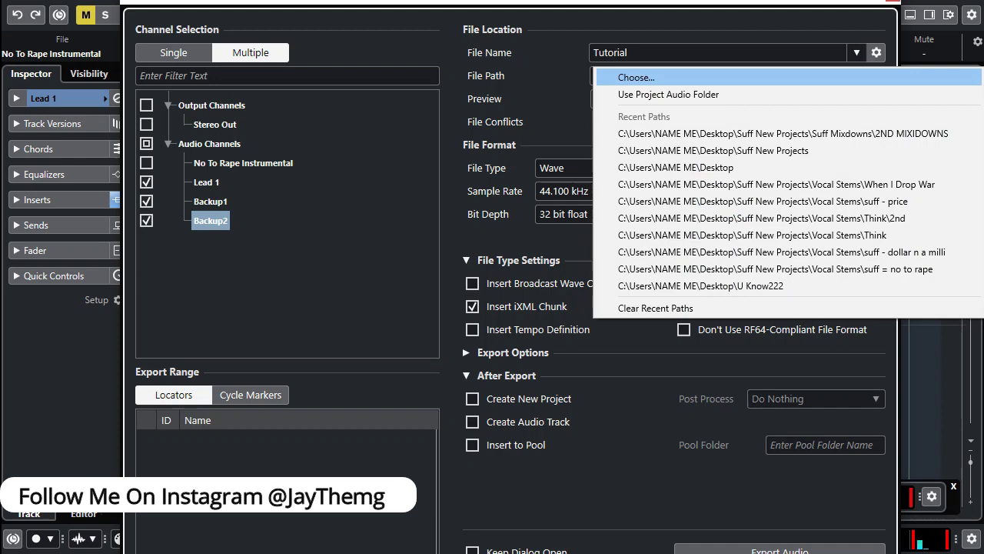
left_click(636, 78)
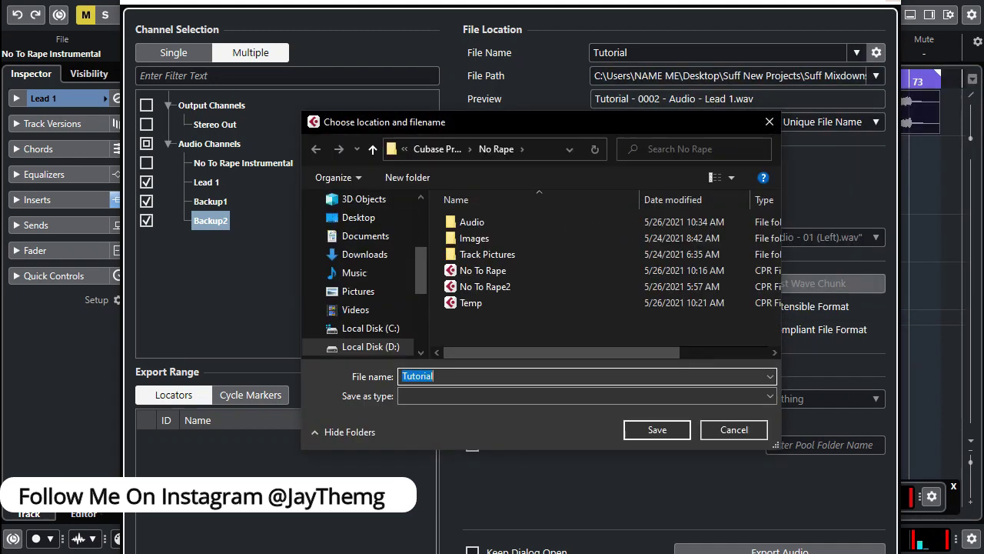
left_click(358, 218)
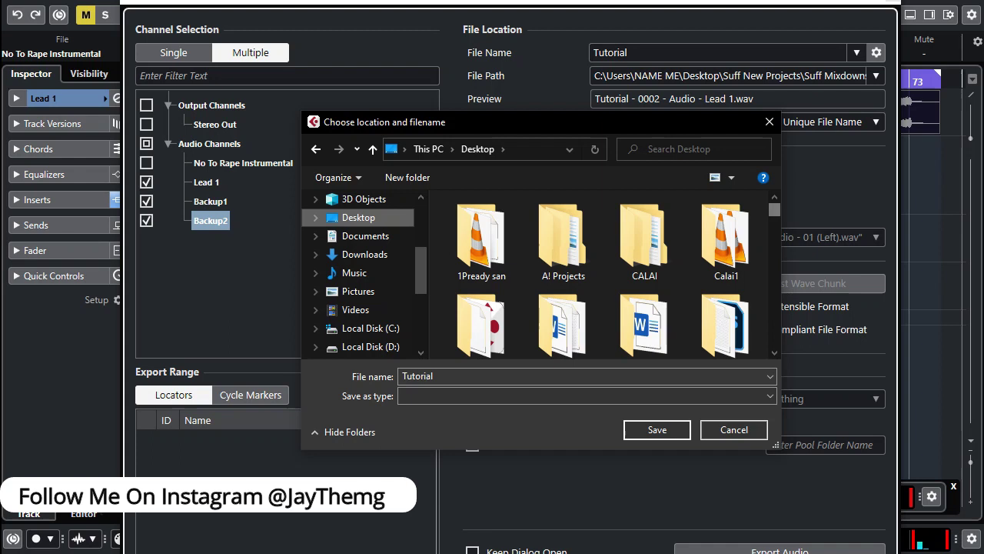
scroll(630, 231, "down", 5)
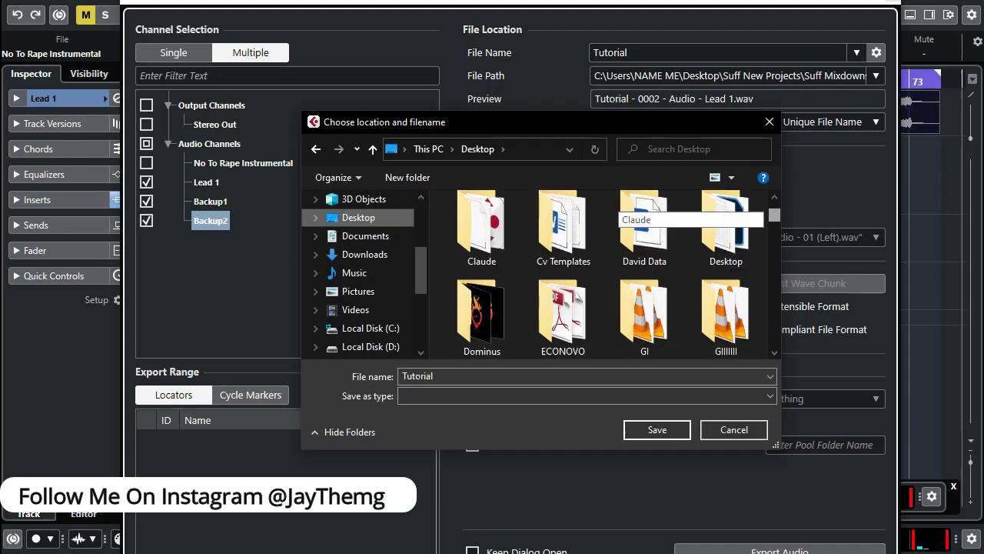
scroll(630, 223, "down", 6)
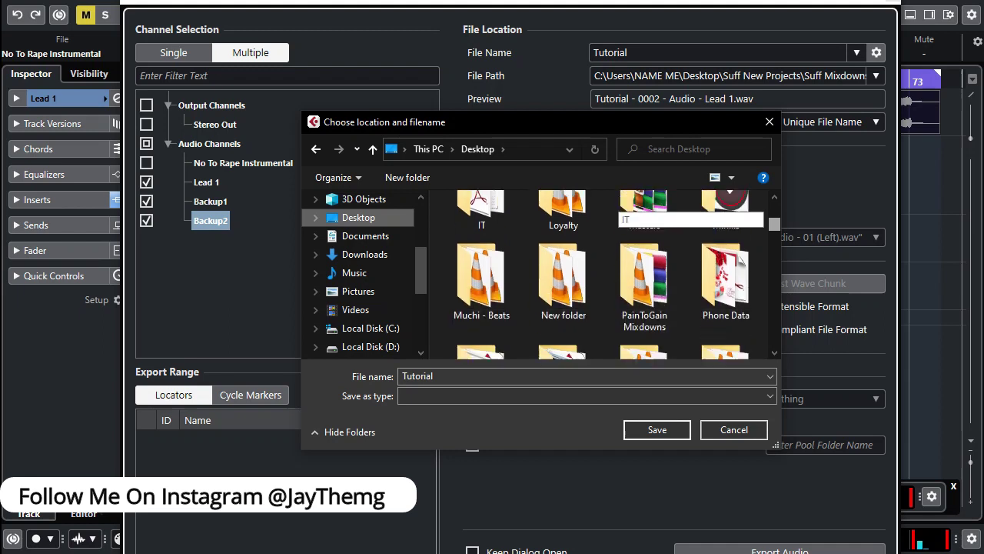
scroll(630, 223, "down", 6)
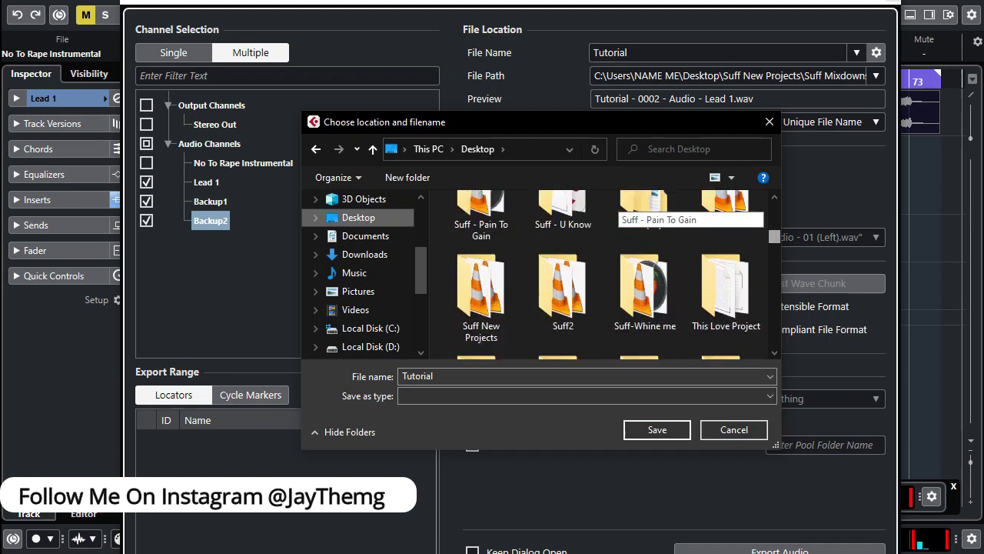
scroll(619, 230, "down", 3)
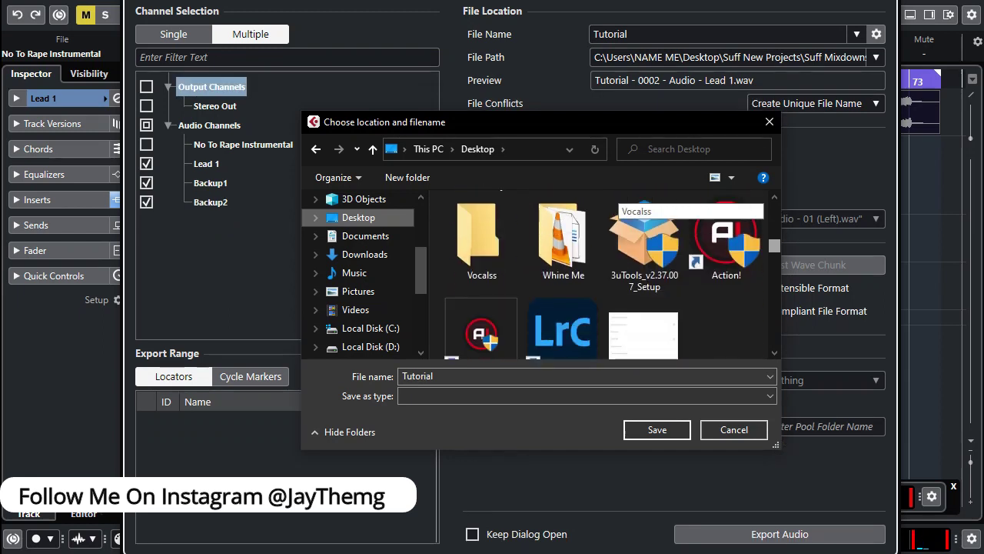
scroll(562, 273, "up", 2)
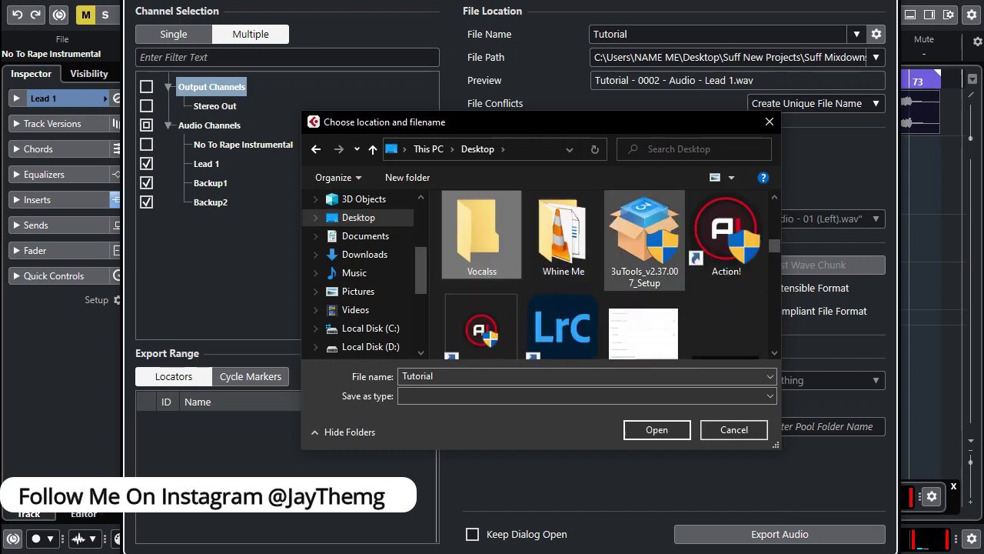
double_click(482, 230)
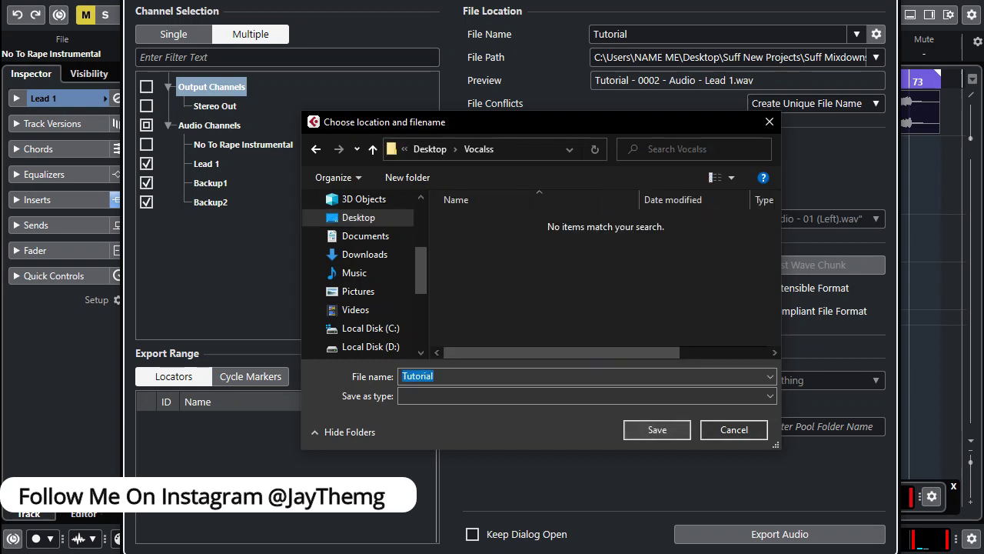
left_click(657, 430)
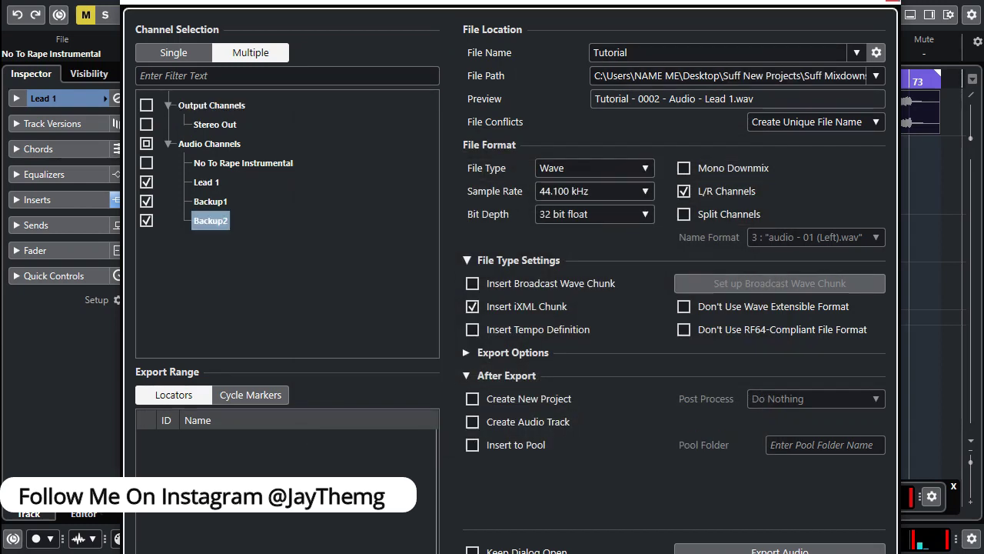
- Export the channels as a mono downmix with Insert to Pool and Create Audio Track enabled, copying all files to the project folder
left_click(472, 444)
left_click(472, 422)
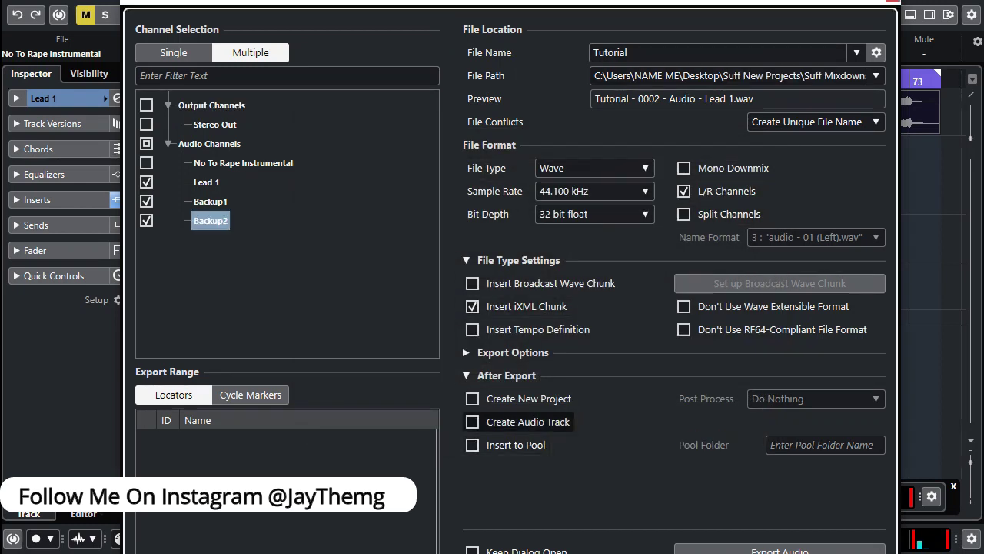
left_click(472, 421)
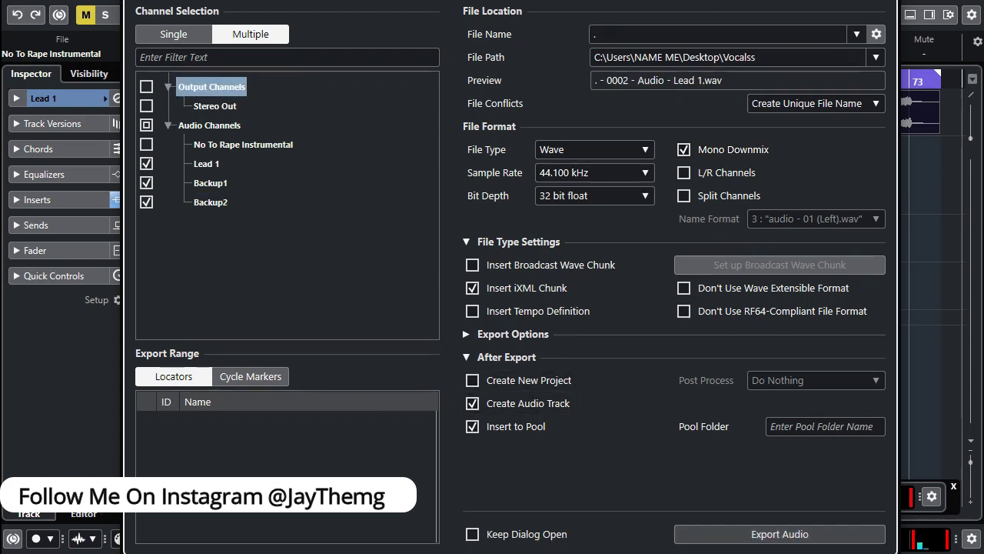
left_click(780, 534)
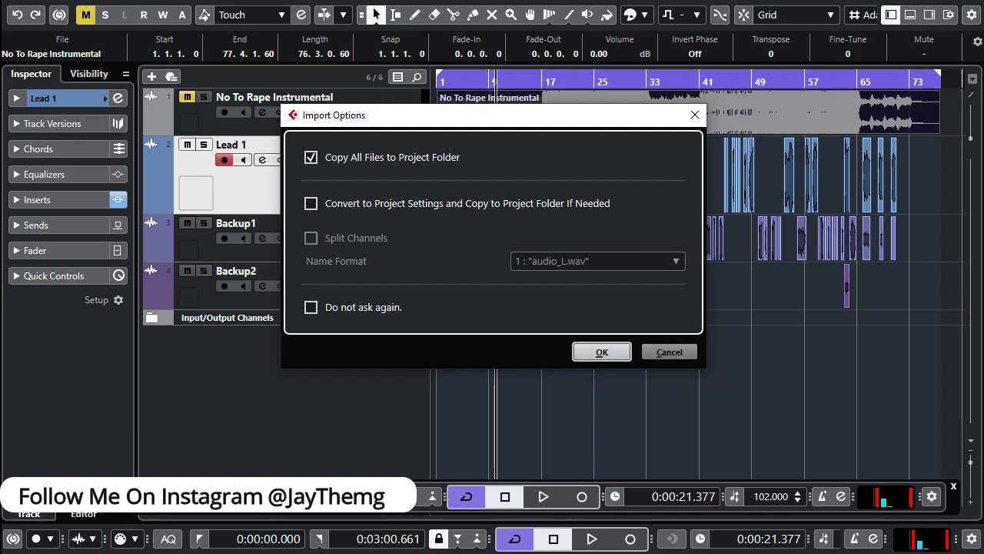
key("Return")
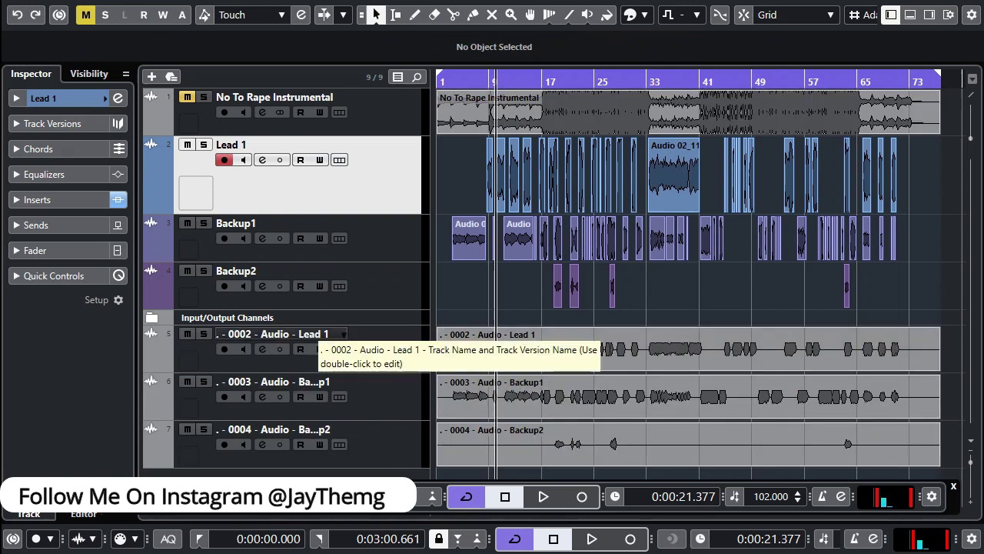
- Move the exported Lead 1 track directly below the original Lead 1 track and increase its height
left_click_drag(369, 341, 307, 217)
left_click_drag(308, 261, 307, 338)
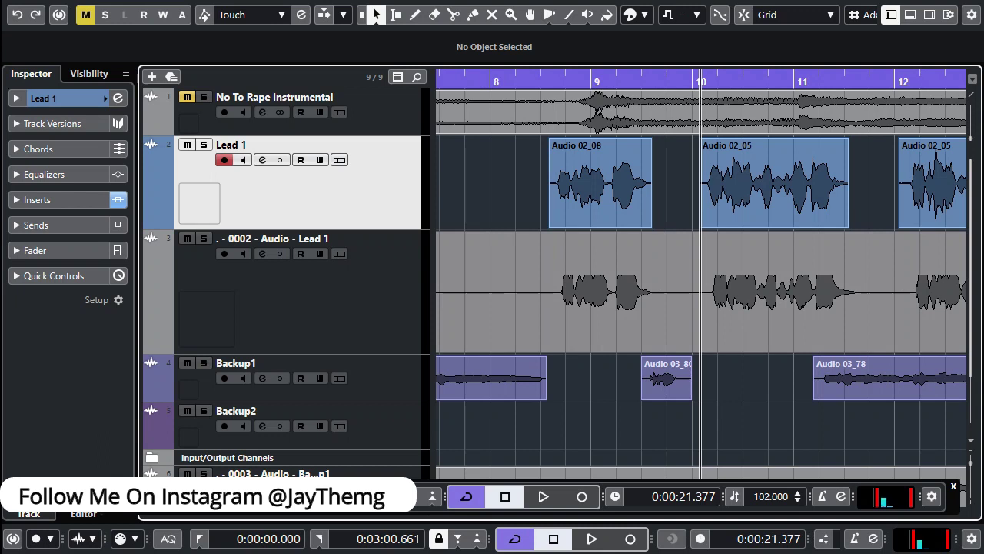
- Compare the exported Lead 1 waveform with the original vocal events at several points along the timeline
key("g")
key("g")
key("g")
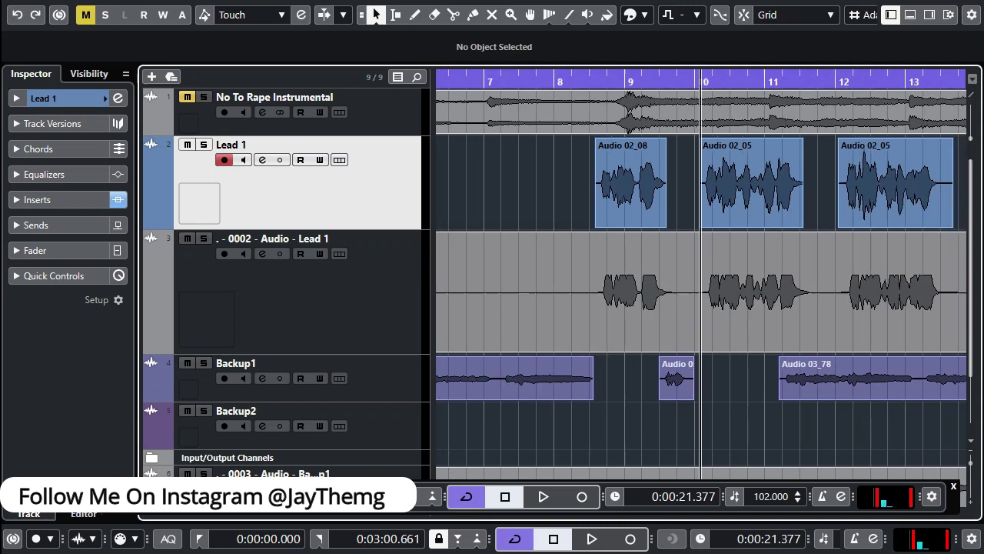
left_click(832, 82)
key("h")
key("h")
key("h")
left_click(679, 77)
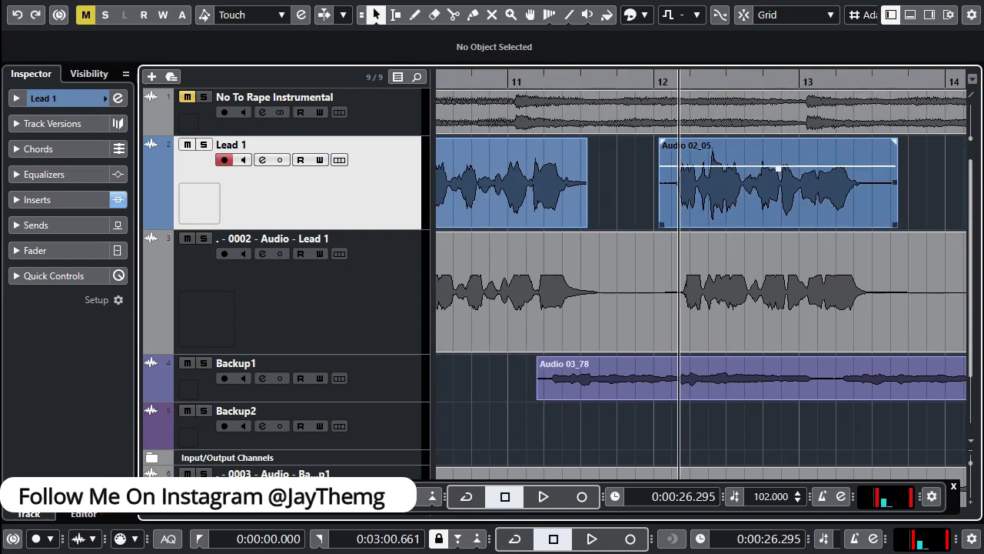
left_click(647, 74)
left_click(646, 83)
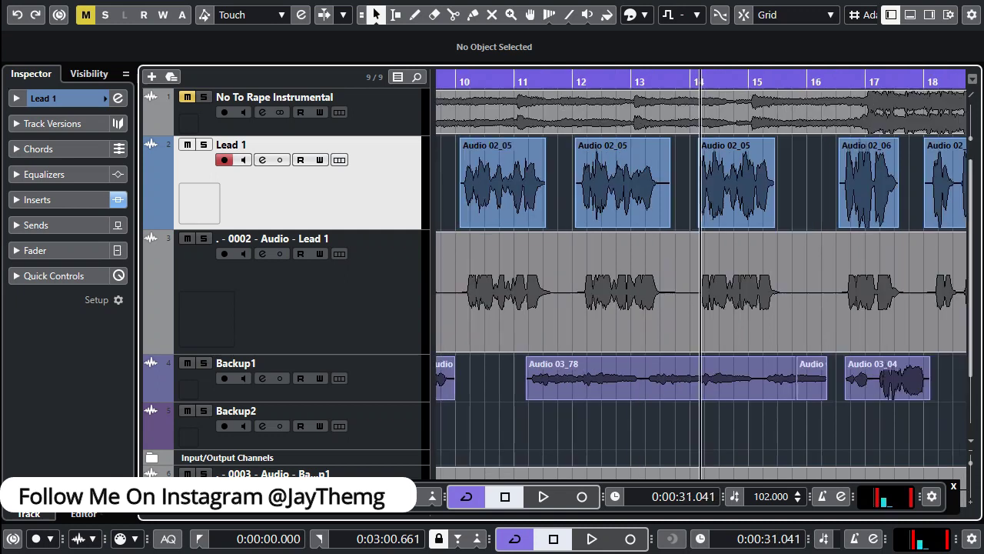
key("g")
key("h")
key("h")
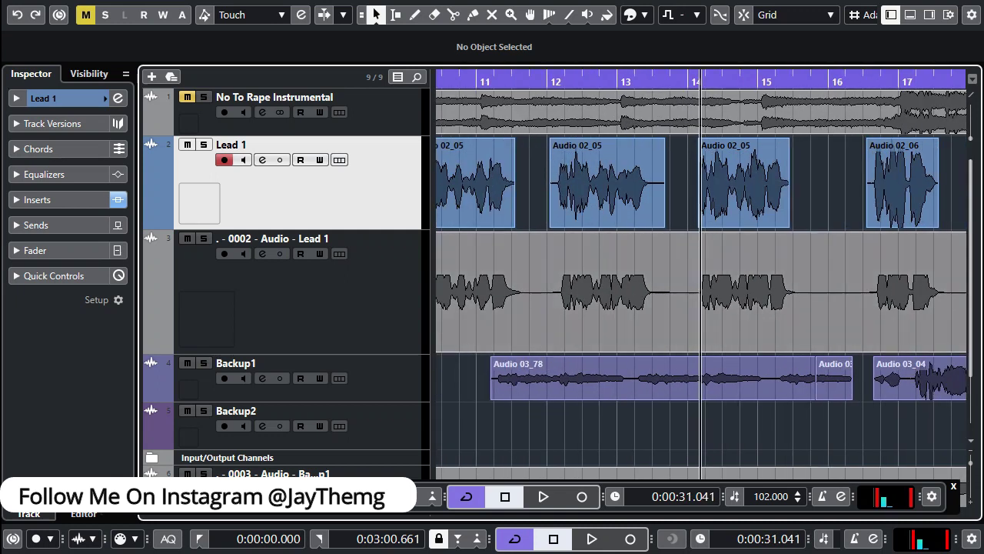
key("g")
key("g")
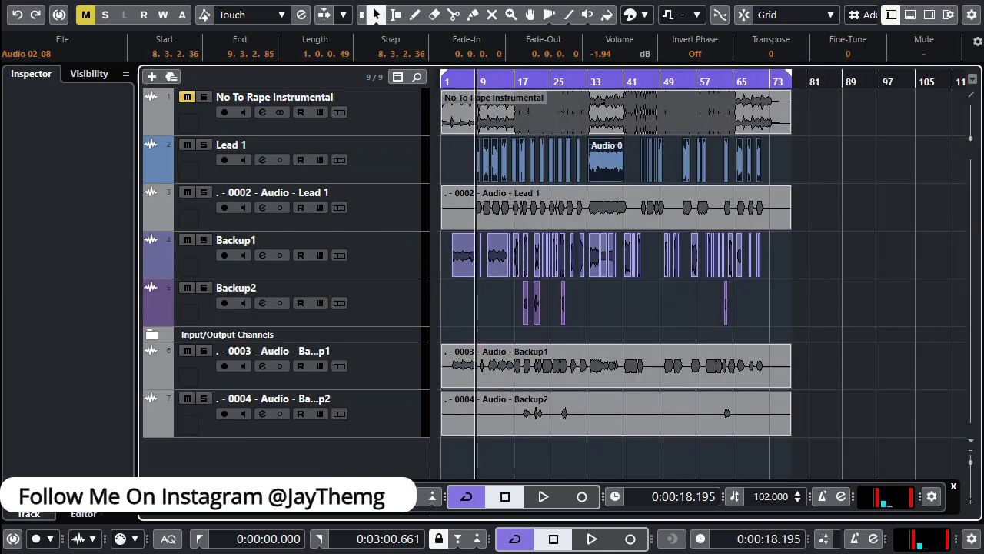
- Delete all original vocal events from the Lead 1, Backup1 and Backup2 tracks
key("Delete")
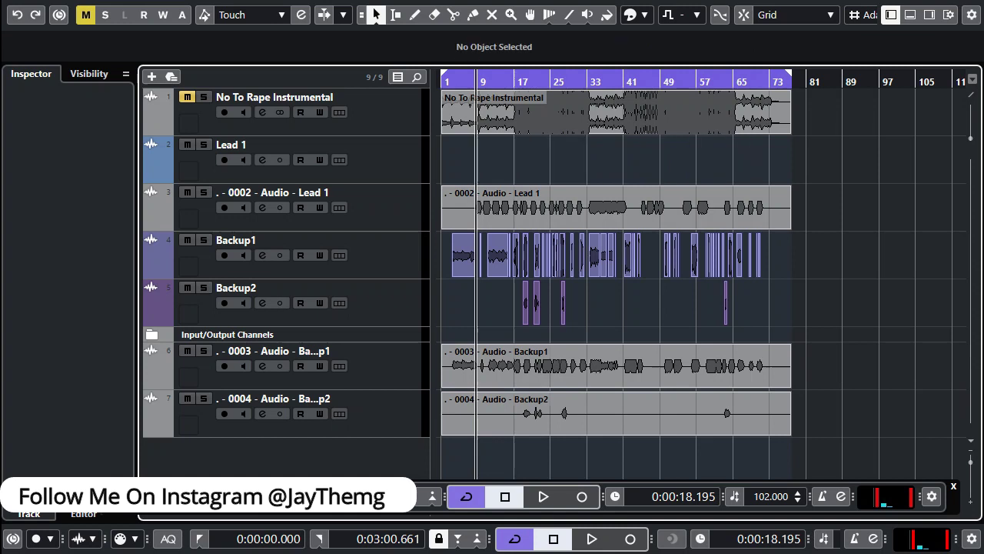
left_click_drag(798, 237, 449, 299)
key("Delete")
- Move the exported Lead 1, Backup1 and Backup2 audio events onto their matching original tracks
left_click_drag(534, 202, 515, 157)
left_click_drag(518, 359, 513, 202)
left_click_drag(518, 407, 517, 254)
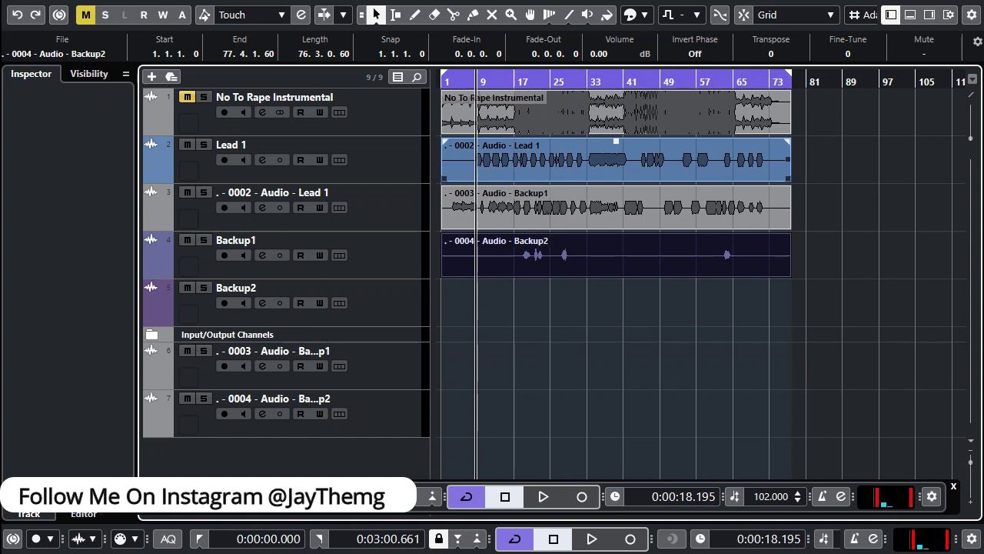
- Remove the emptied tracks created by the export and unmute the No To Rape Instrumental track
left_click(390, 363)
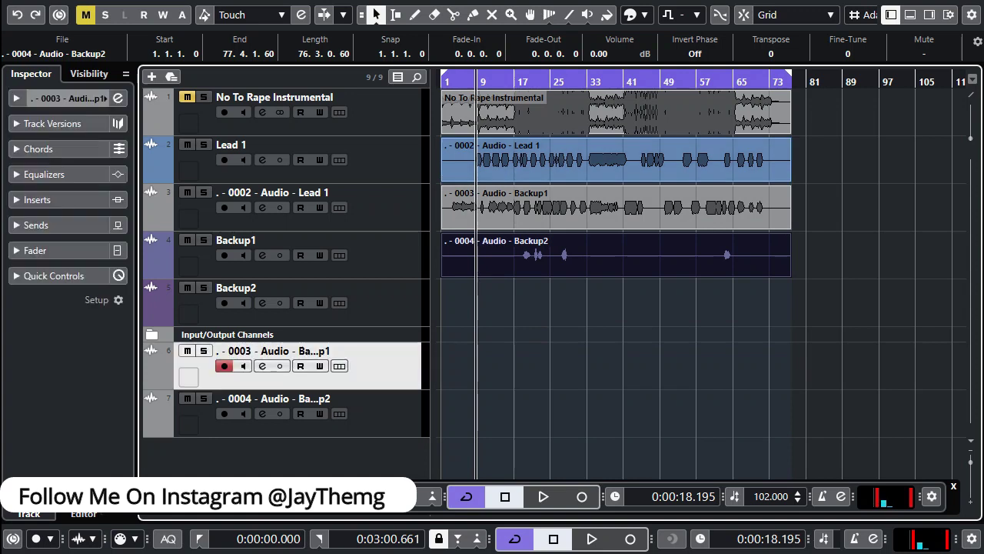
left_click(392, 401, "shift")
right_click(392, 400)
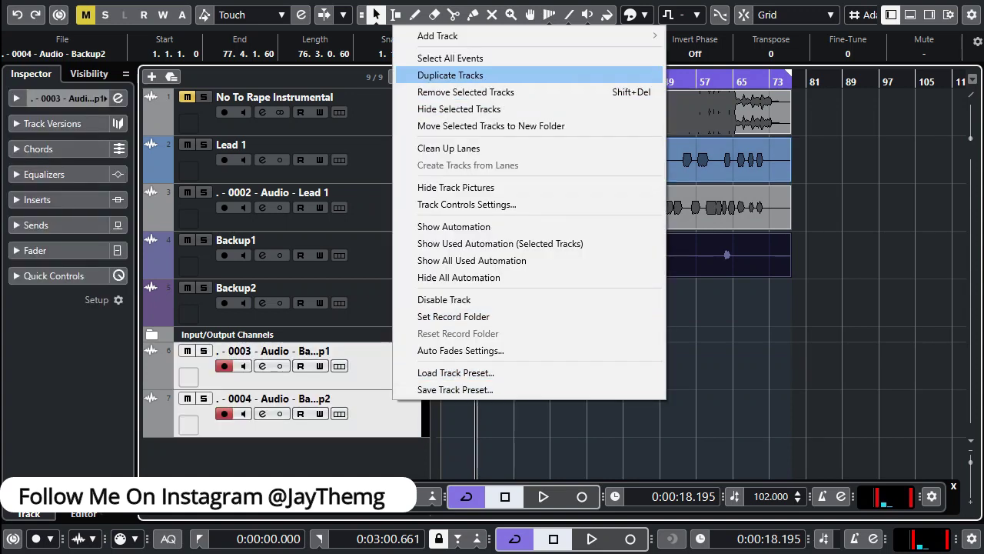
left_click(465, 91)
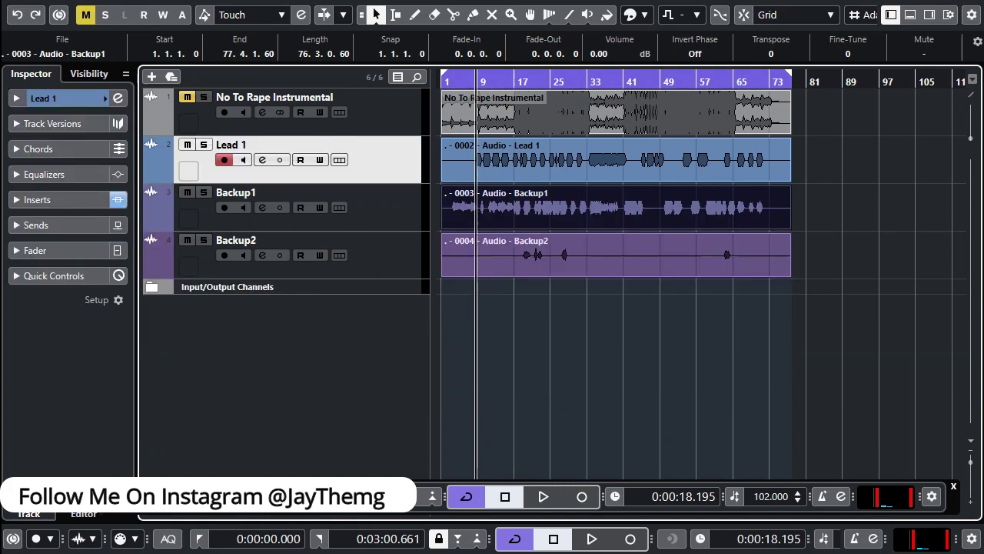
left_click(187, 97)
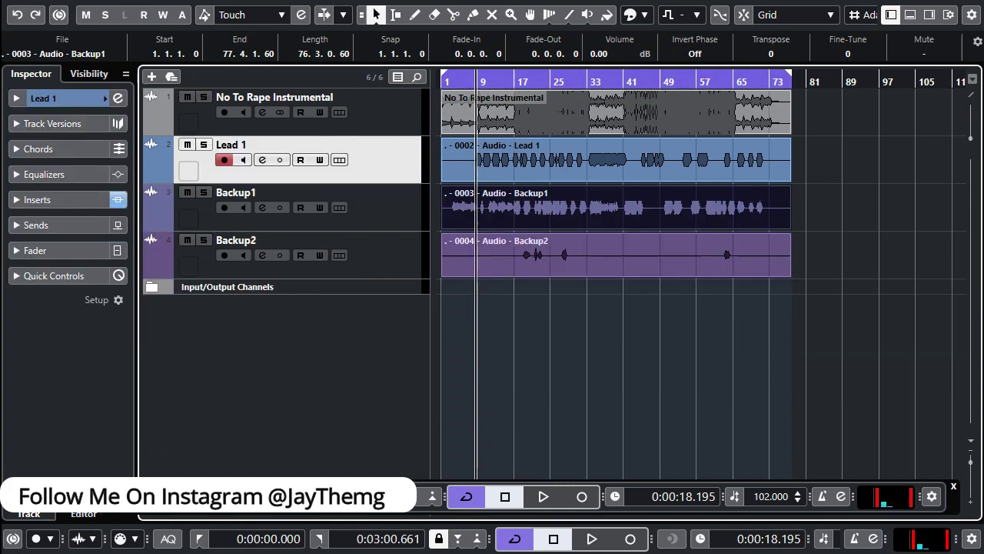
- Remove the Pro-Q 3, Pro-G, Nectar 3 and Pro-L 2 inserts from the Lead 1 channel
key("e")
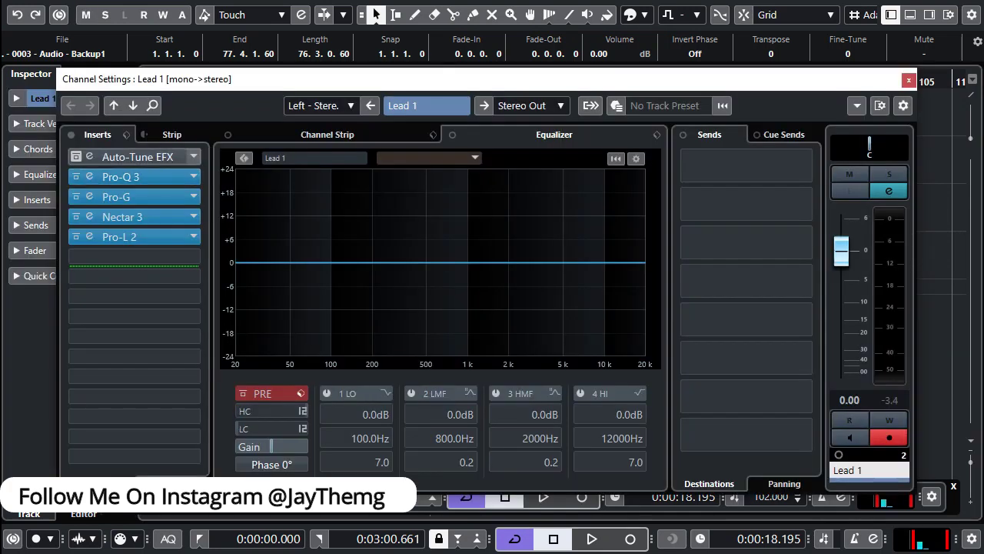
left_click(193, 176)
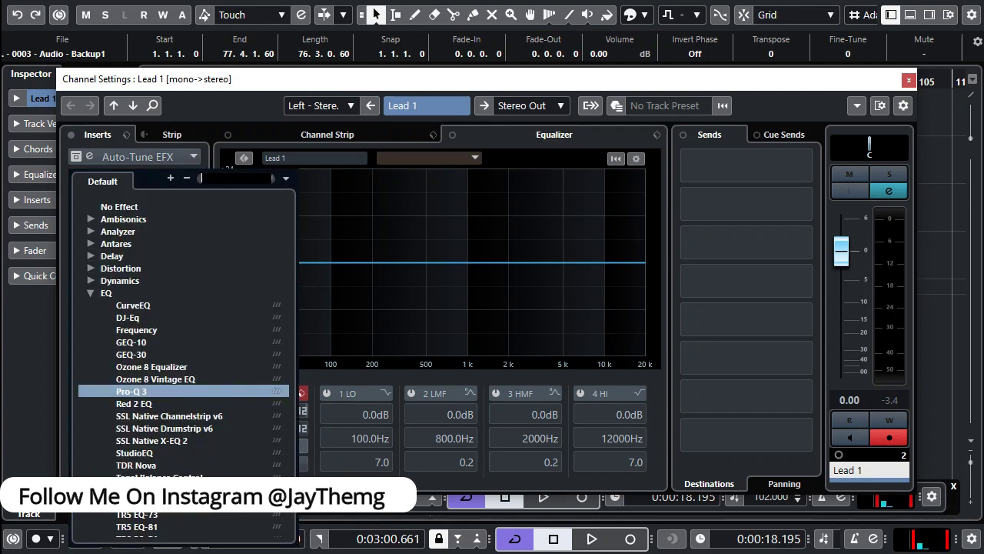
left_click(119, 207)
left_click(193, 196)
scroll(184, 384, "up", 5)
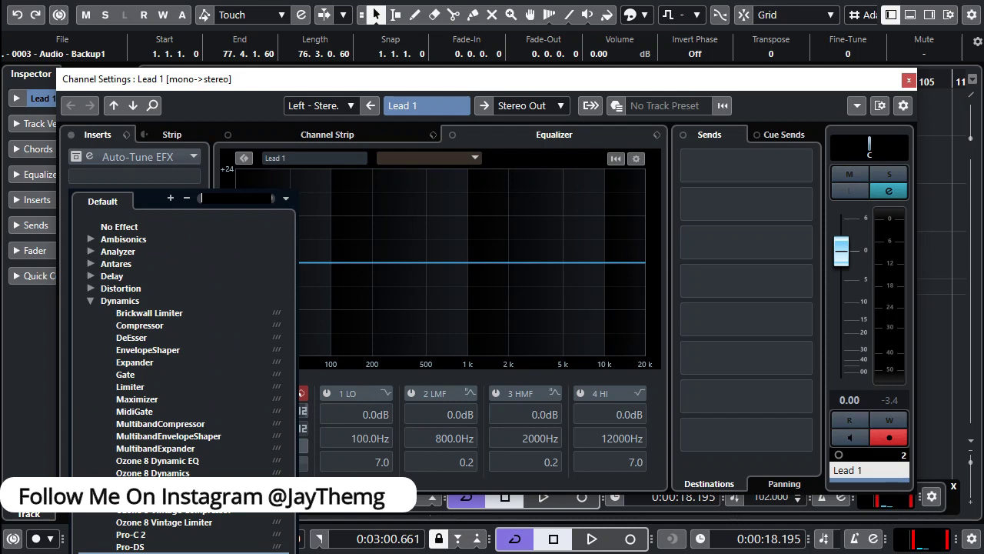
left_click(119, 227)
left_click(193, 216)
left_click(119, 246)
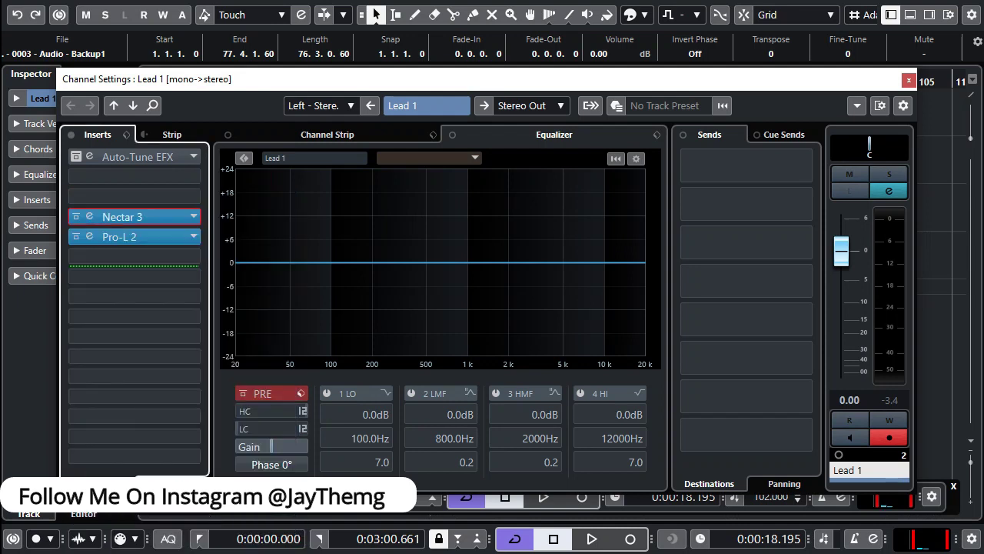
left_click(193, 236)
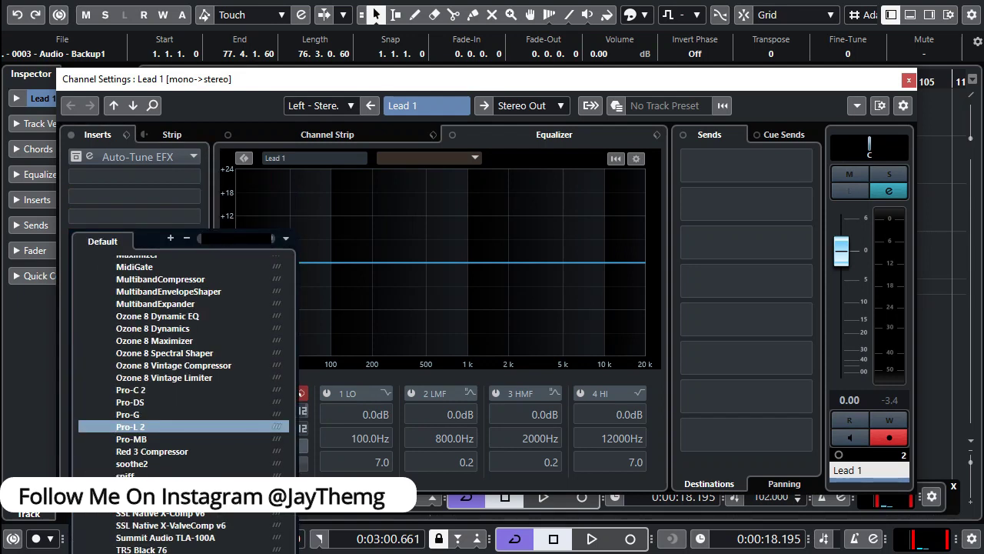
scroll(183, 384, "up", 5)
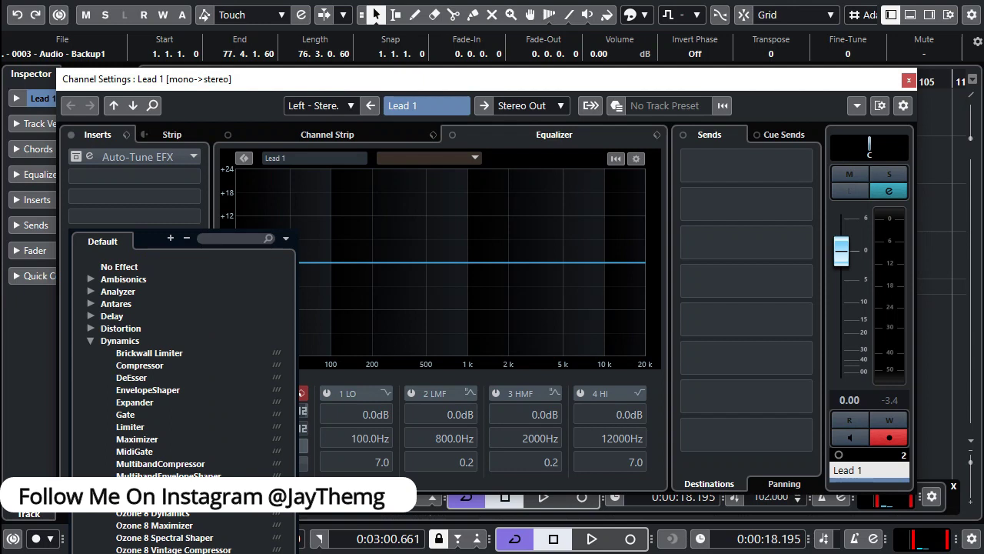
left_click(119, 266)
- Activate Auto-Tune EFX on Lead 1, copy its channel settings and close the channel window
left_click(76, 157)
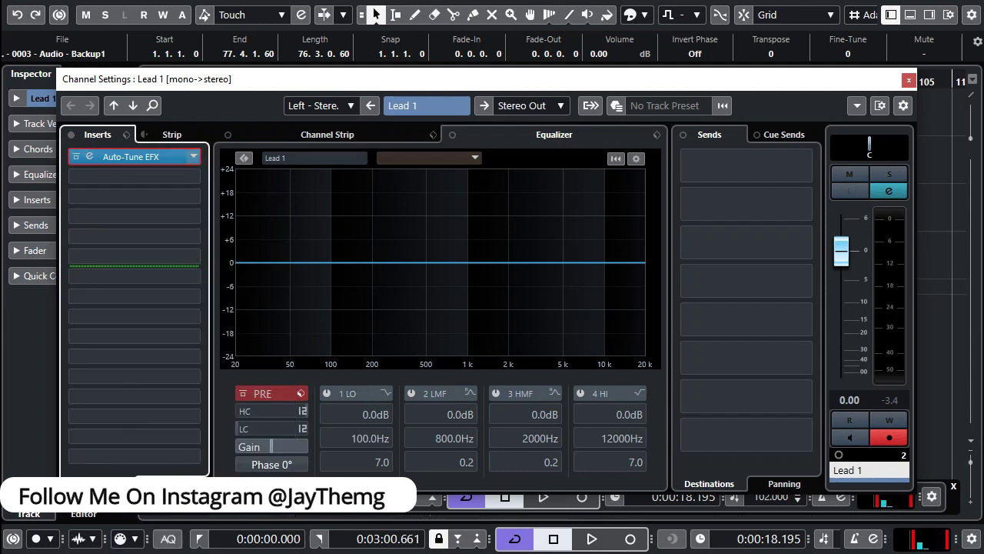
left_click(856, 106)
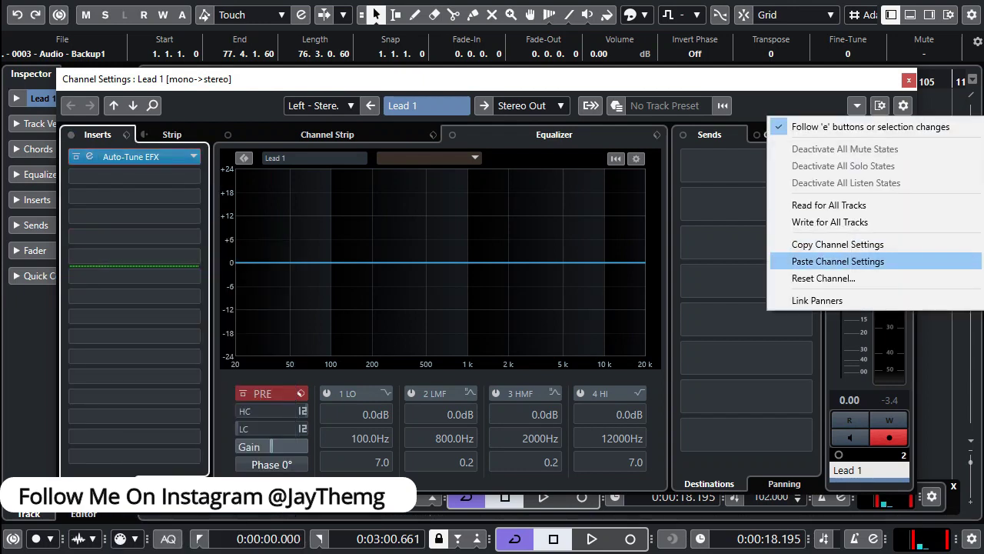
left_click(837, 245)
left_click(908, 80)
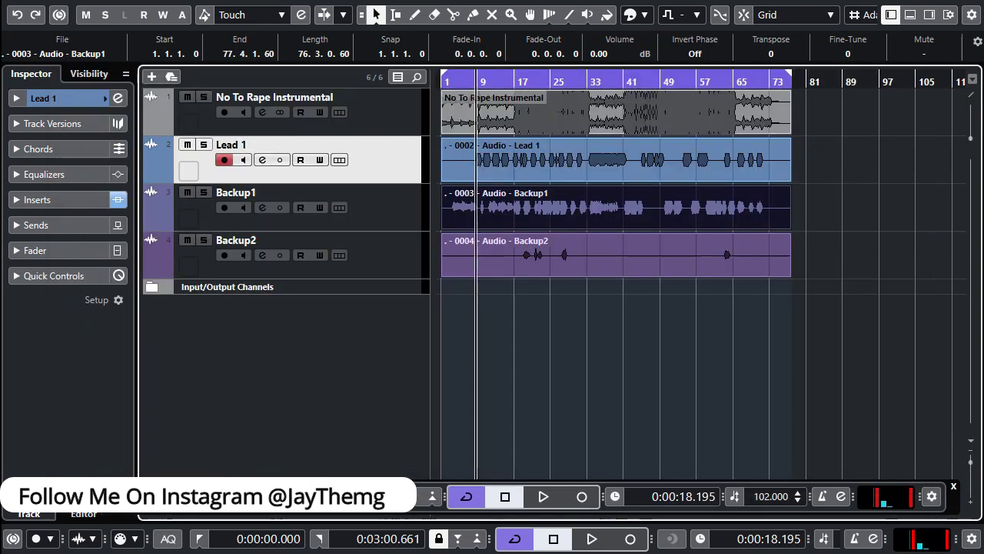
- Paste the copied Lead 1 channel settings onto the Backup1 and Backup2 channels and close their channel windows
left_click(262, 208)
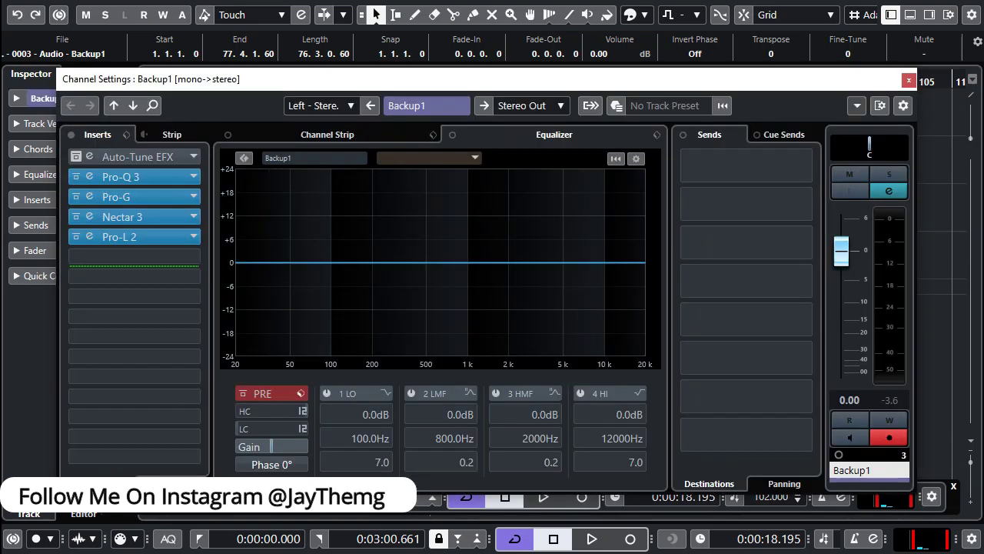
left_click(856, 105)
left_click(826, 260)
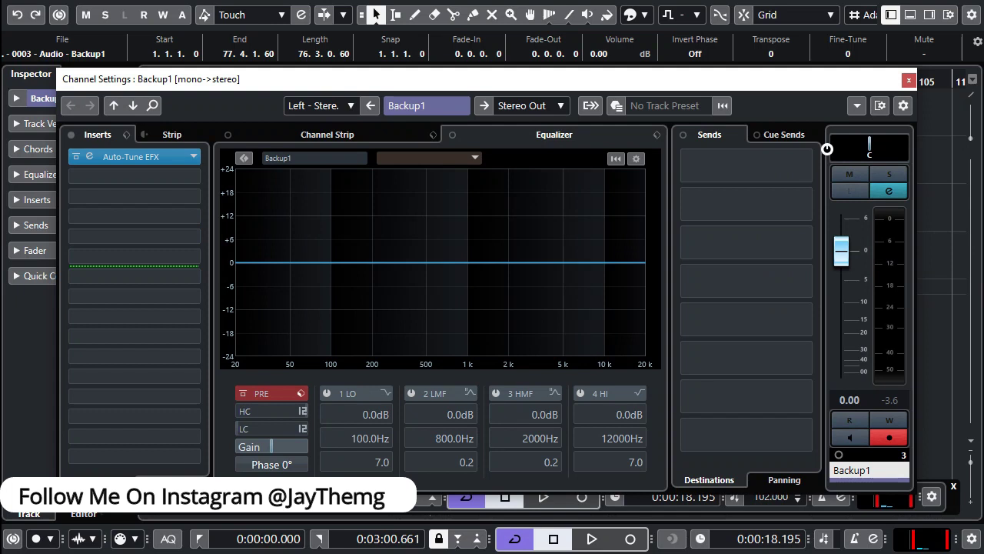
left_click(909, 80)
left_click(262, 255)
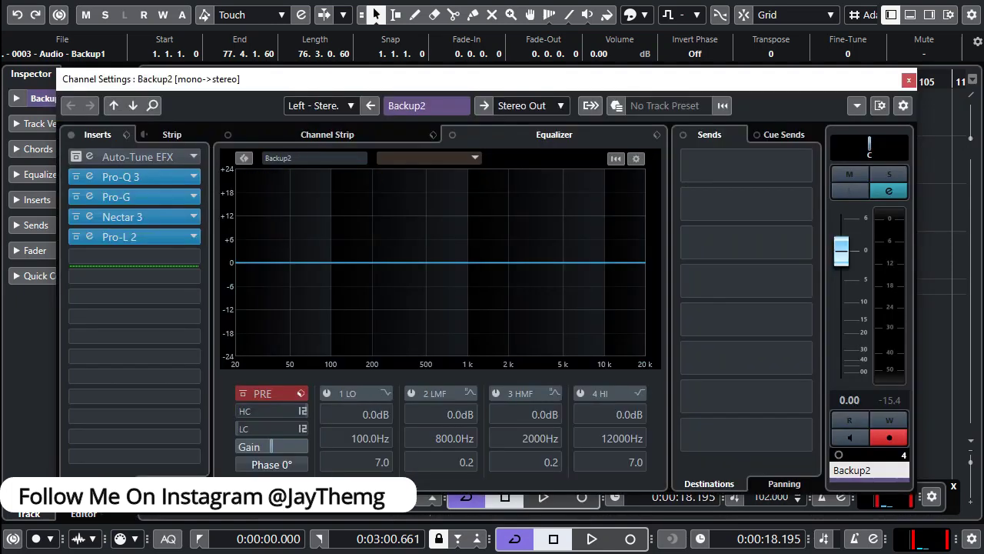
left_click(856, 105)
left_click(837, 260)
left_click(909, 80)
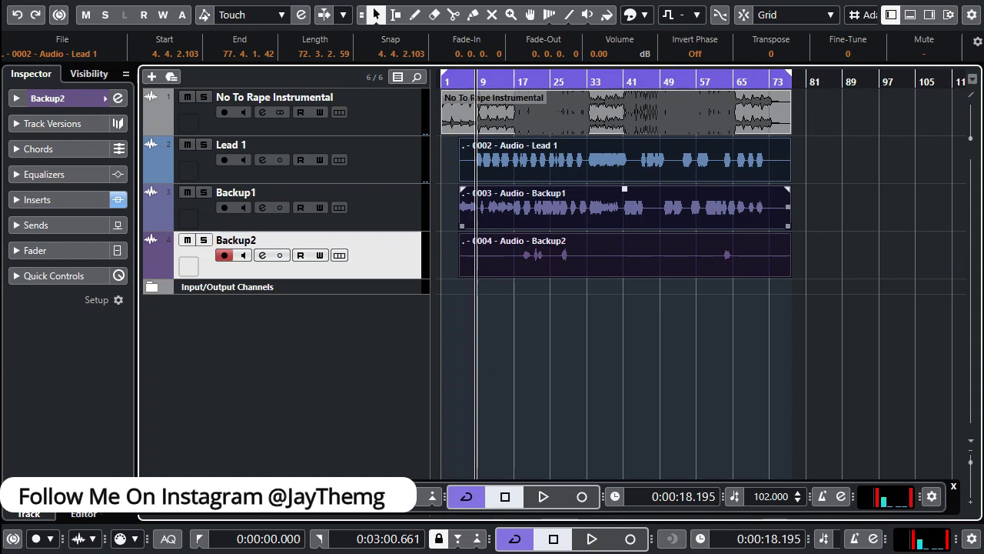
- Insert mvMeter in the fifth insert slot of the Stereo Out channel and move its window aside
key("h")
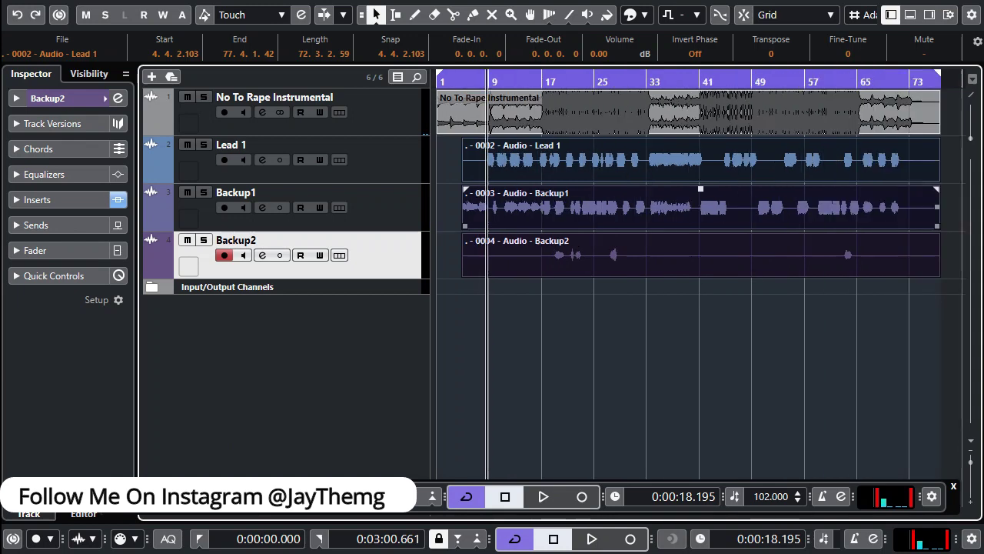
left_click(544, 353)
left_click(910, 14)
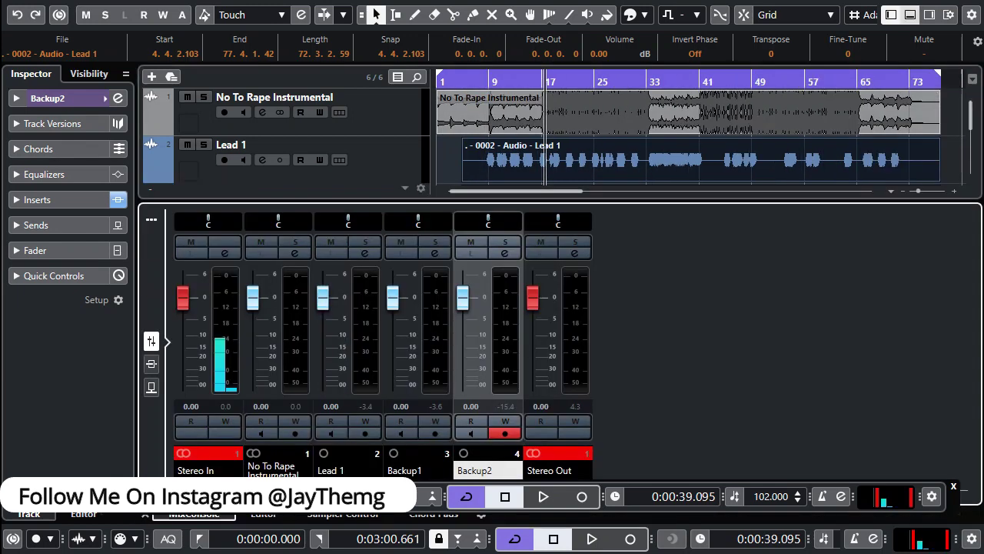
left_click(574, 253)
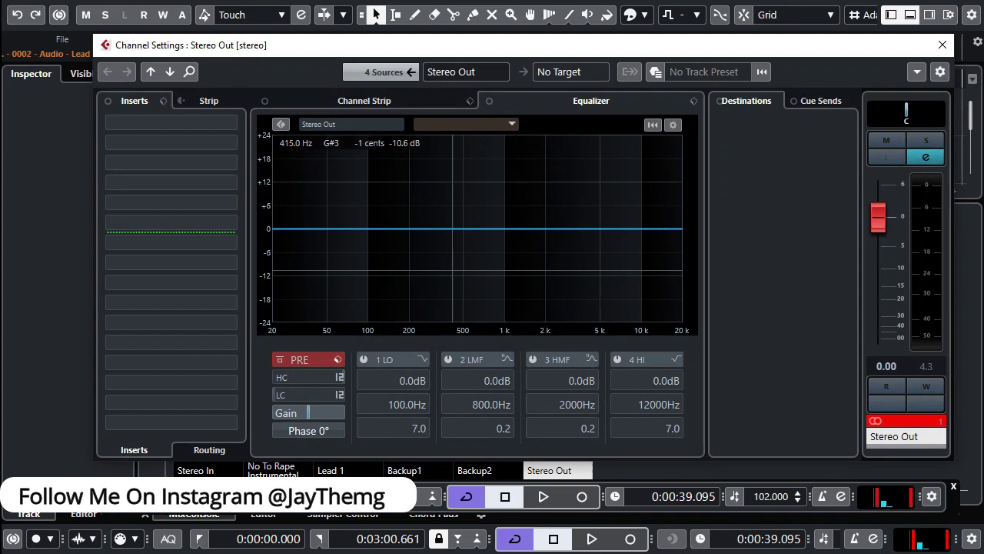
left_click(171, 203)
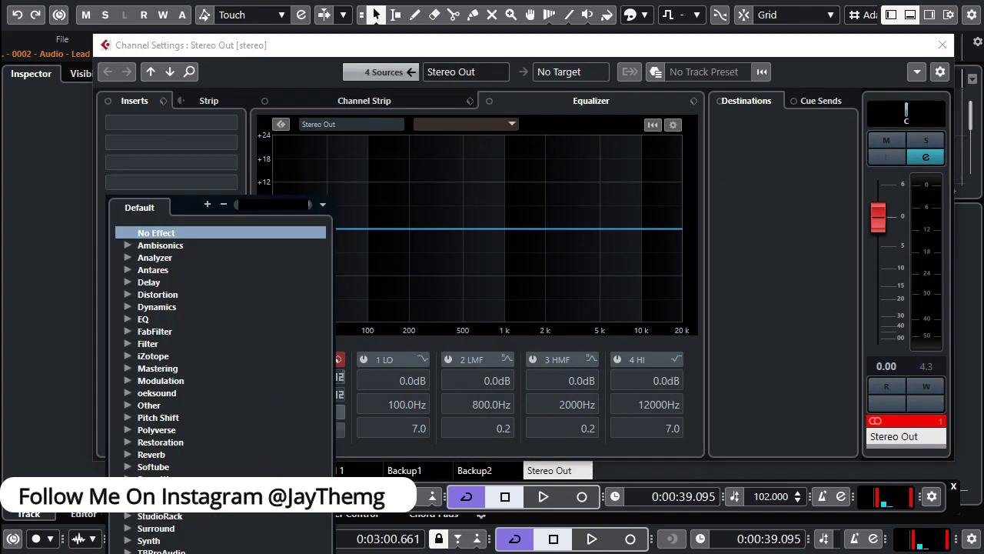
left_click(155, 257)
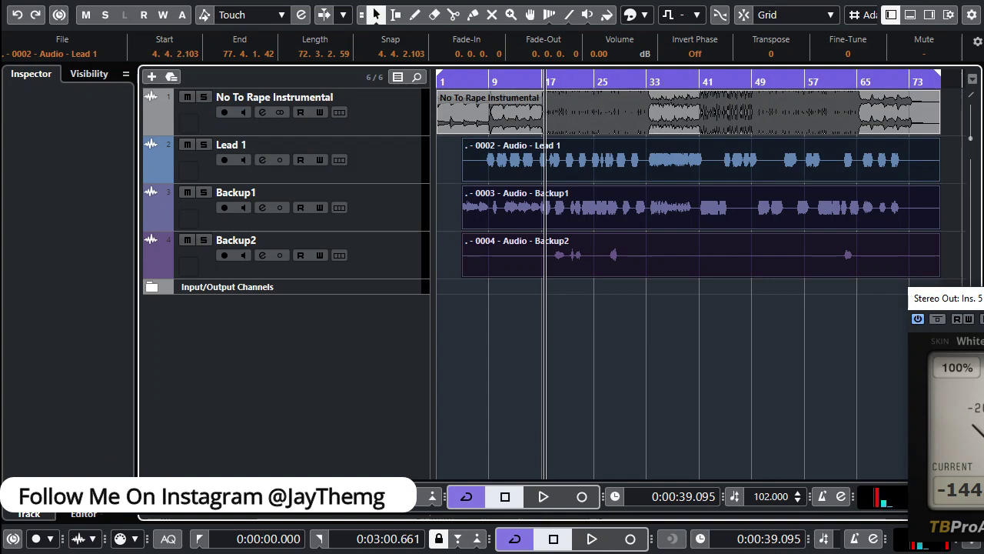
left_click_drag(945, 302, 924, 243)
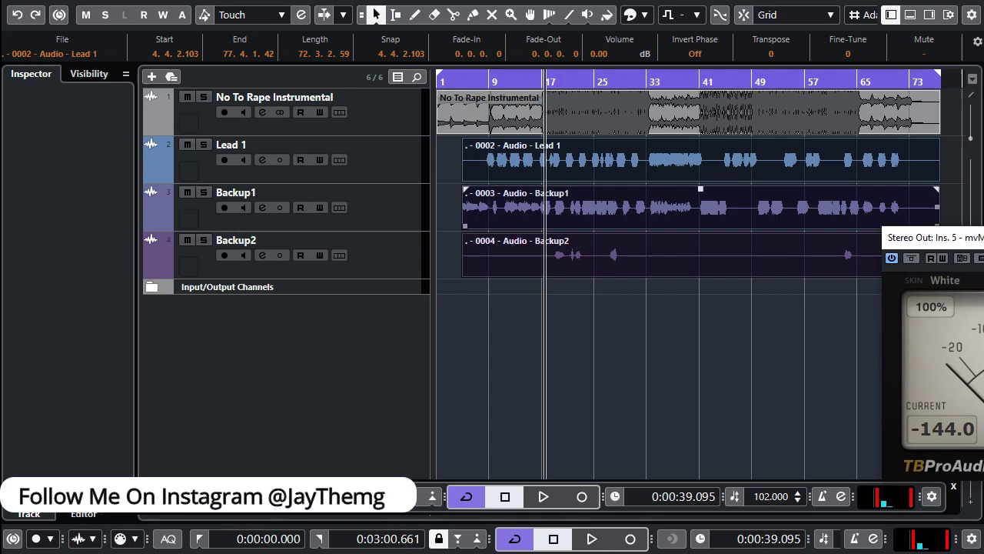
- Select the instrumental and all vocal events and set their volume to -8 dB while playing back against mvMeter
left_click(692, 362)
left_click_drag(941, 94, 455, 310)
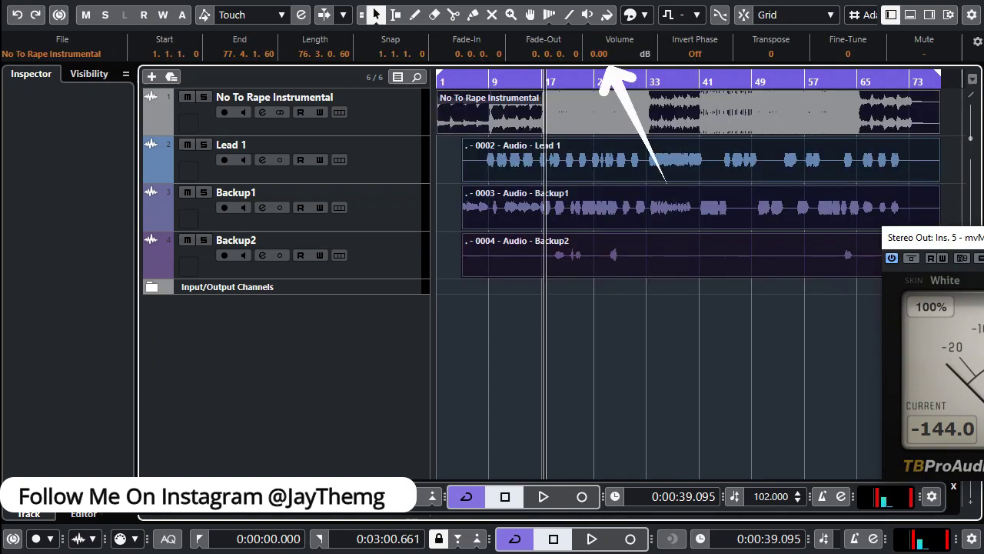
left_click_drag(545, 82, 612, 87)
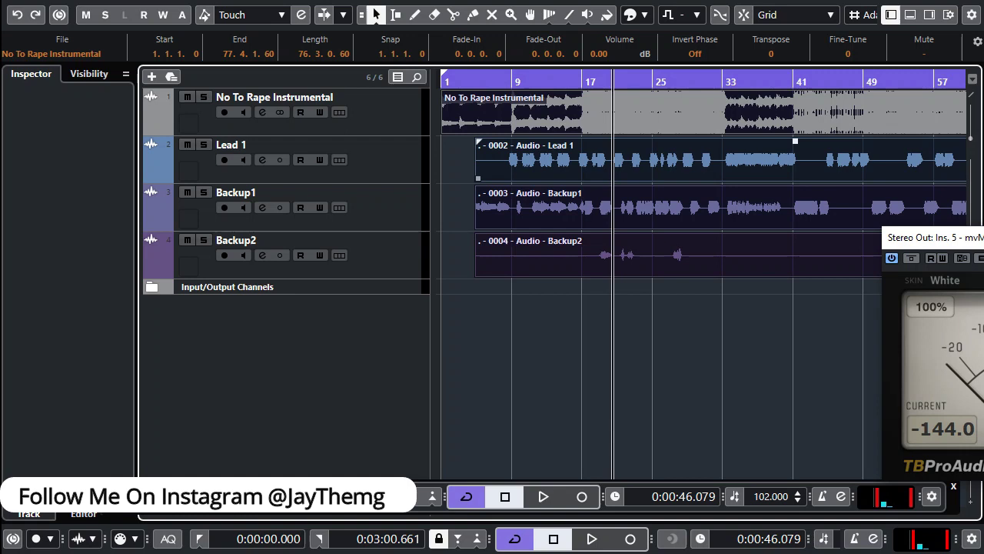
key("space")
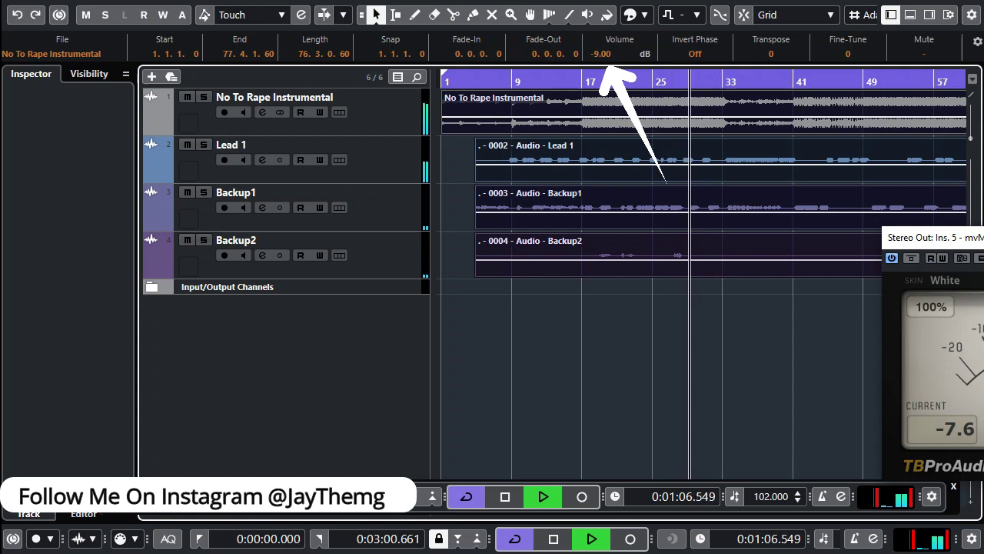
scroll(601, 54, "up", 1)
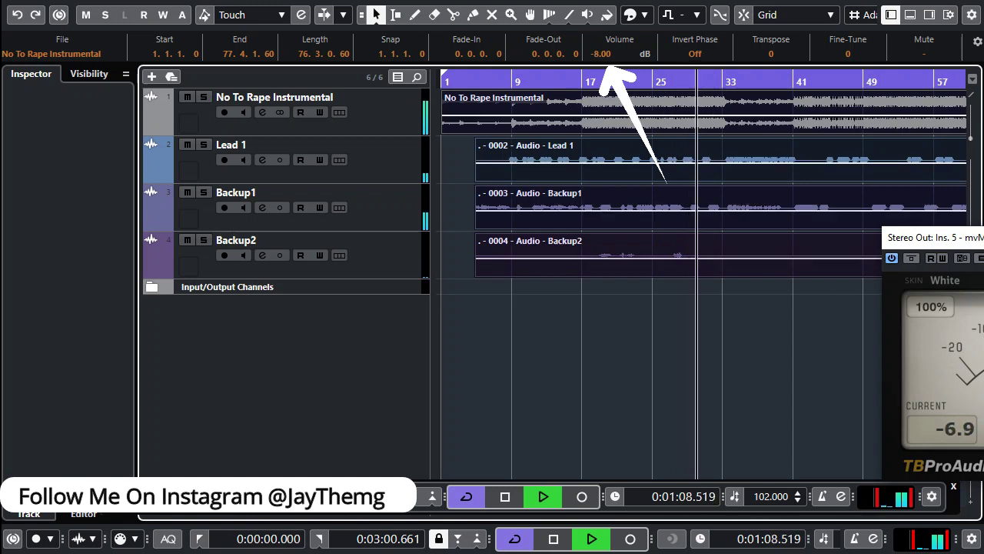
key("space")
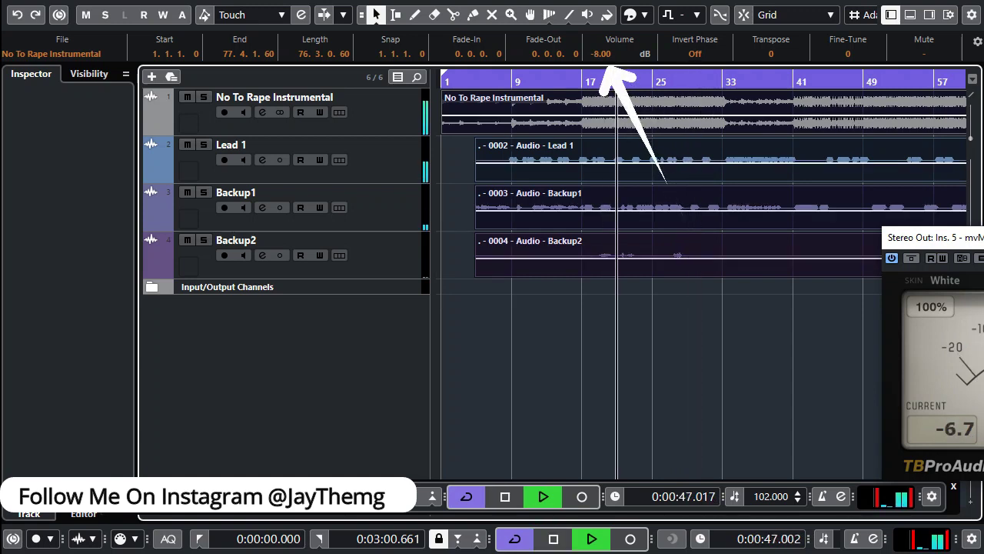
key("space")
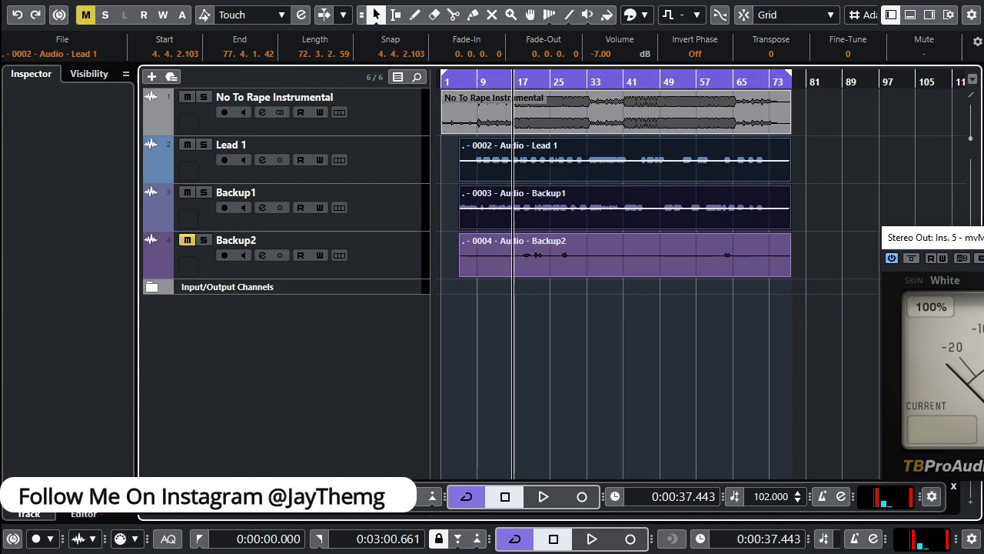
- Unmute Backup2 and split its audio event around the vocal phrases between about bars 18 and 29
left_click(188, 240)
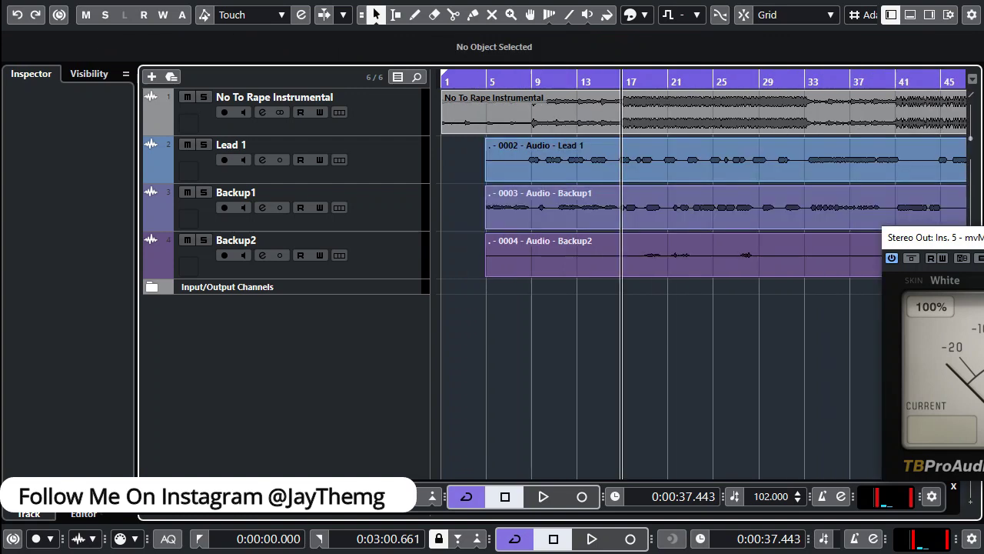
right_click(532, 301)
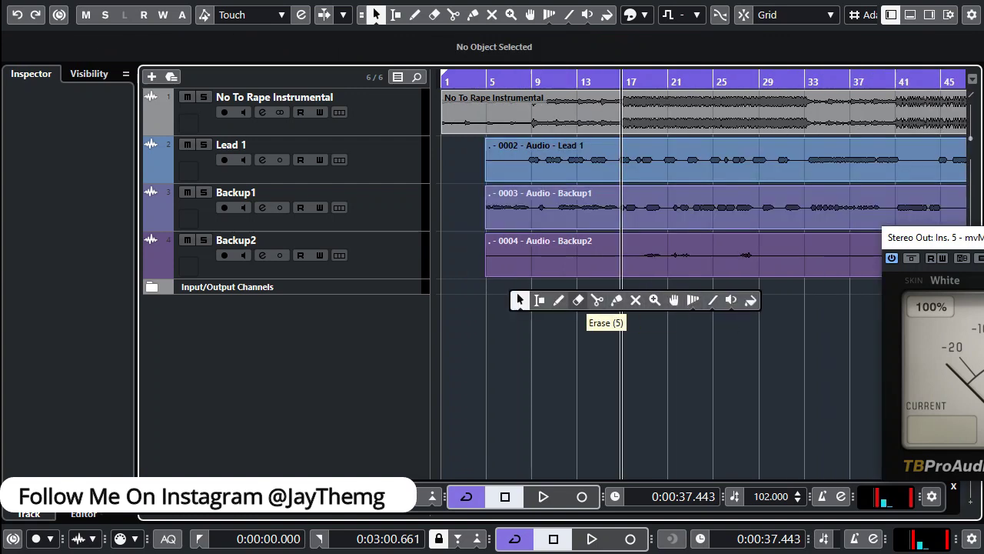
left_click(597, 299)
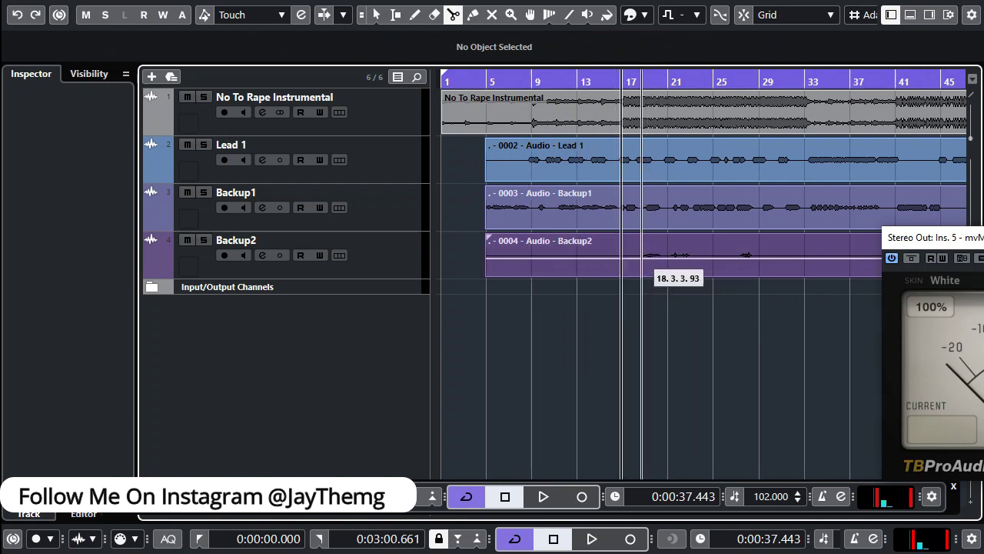
left_click(640, 267)
left_click(757, 265)
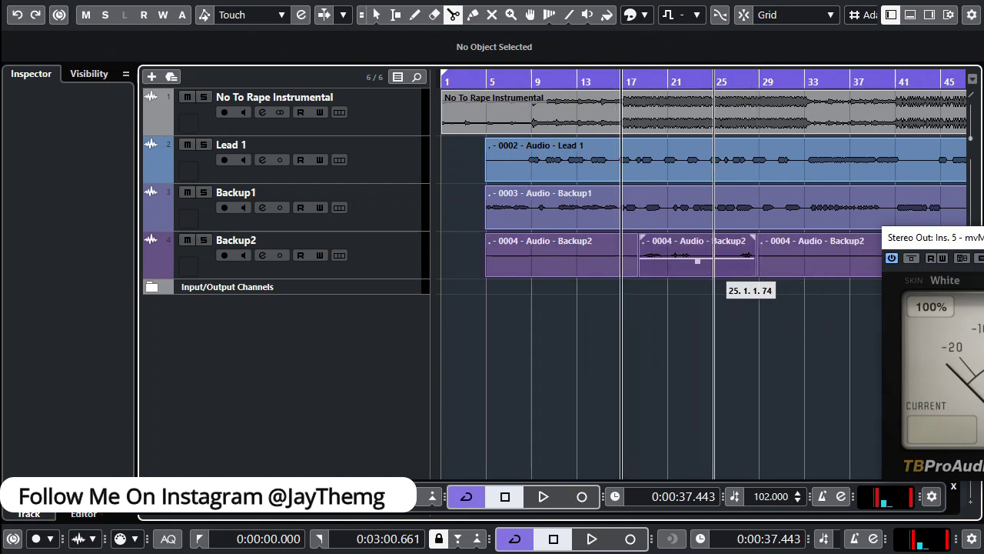
left_click(697, 269)
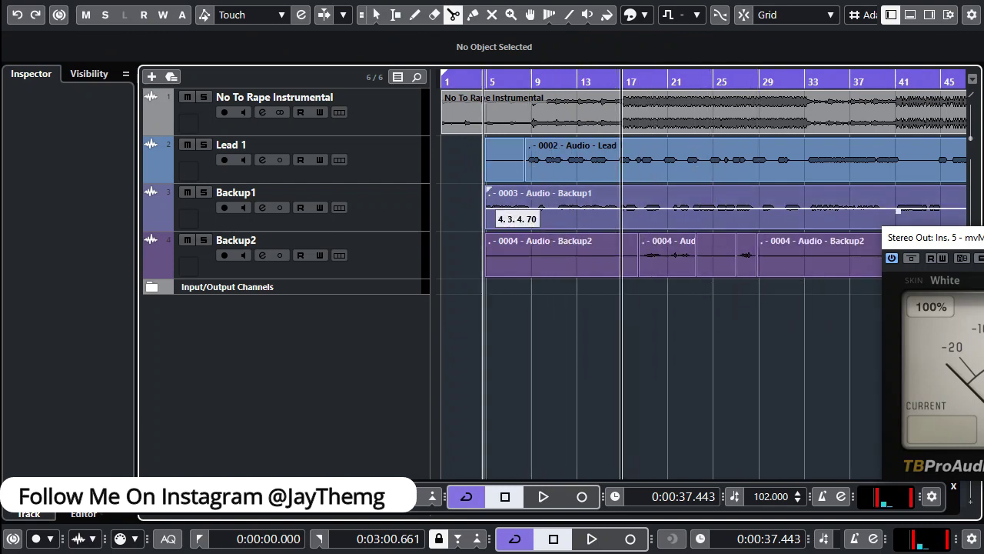
- Erase the silent opening of Lead 1 and the silent Backup2 sections before and between its first phrases
right_click(483, 197)
left_click(533, 190)
left_click(505, 163)
left_click(577, 257)
left_click(716, 258)
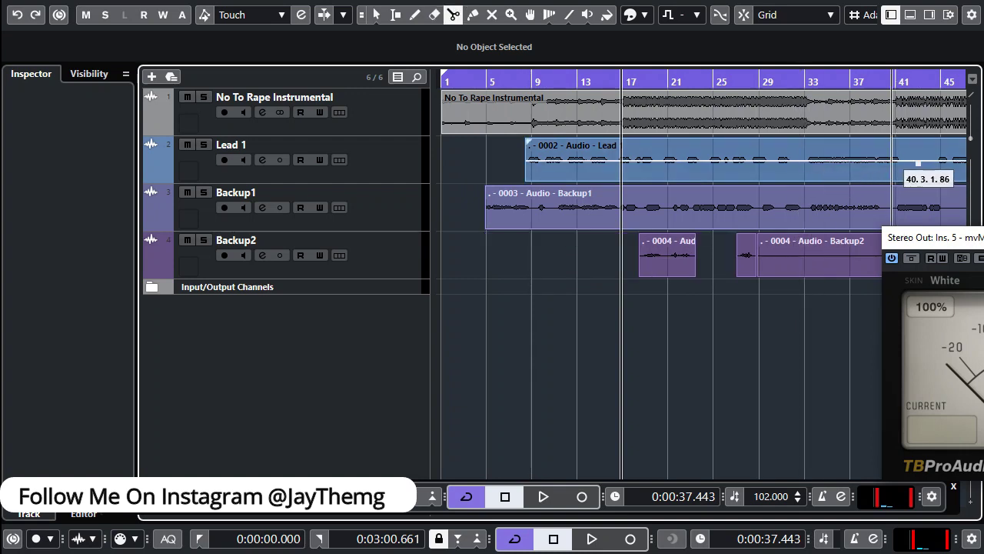
- Split Lead 1 around the silent gap starting near bar 41, erase that gap and return to object selection
left_click(904, 165)
left_click(935, 163)
key("5")
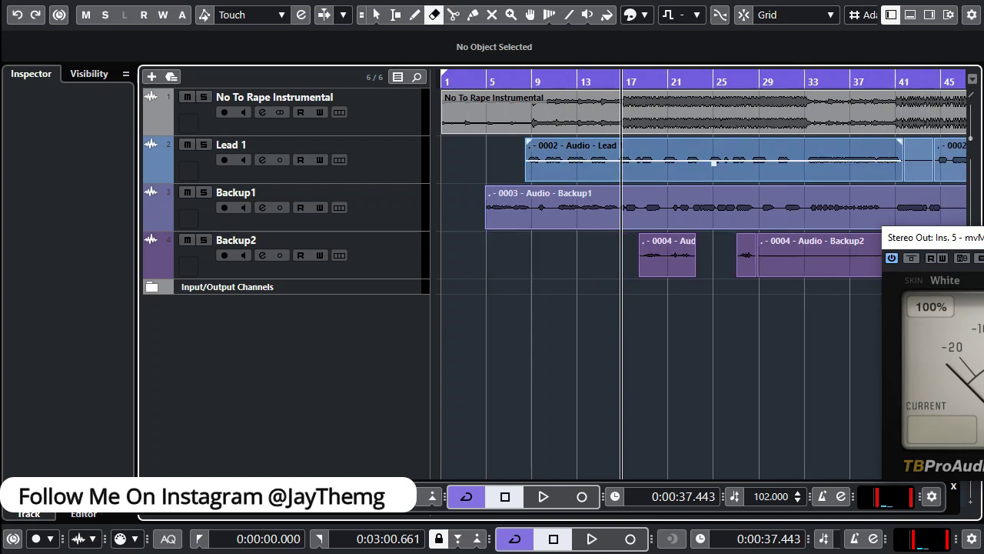
left_click(919, 169)
right_click(736, 302)
left_click(743, 306)
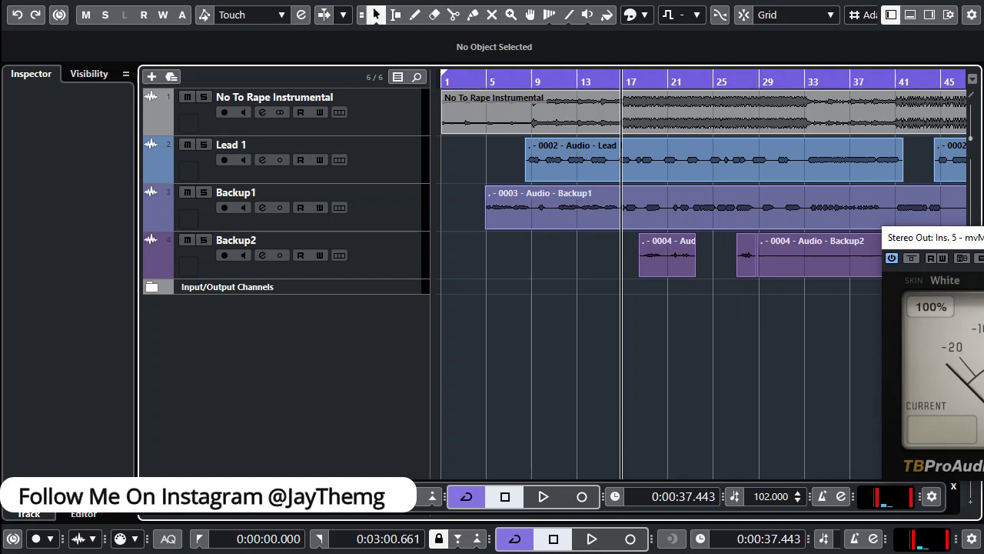
key("g")
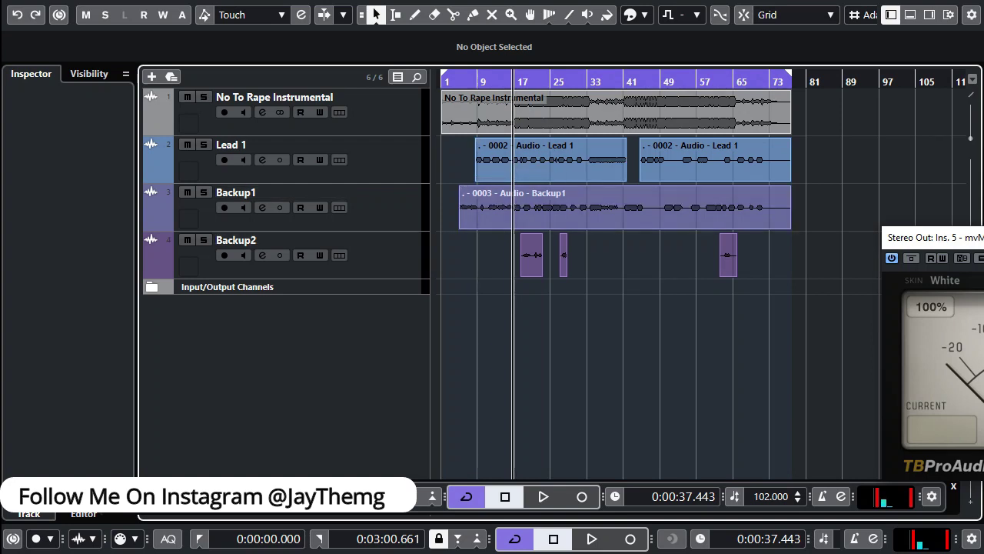
right_click(327, 322)
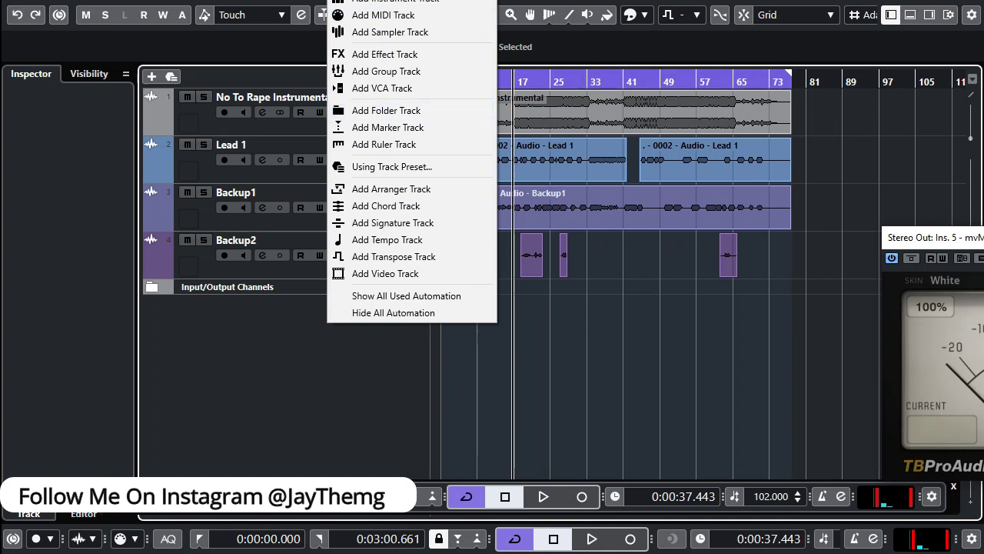
key("Escape")
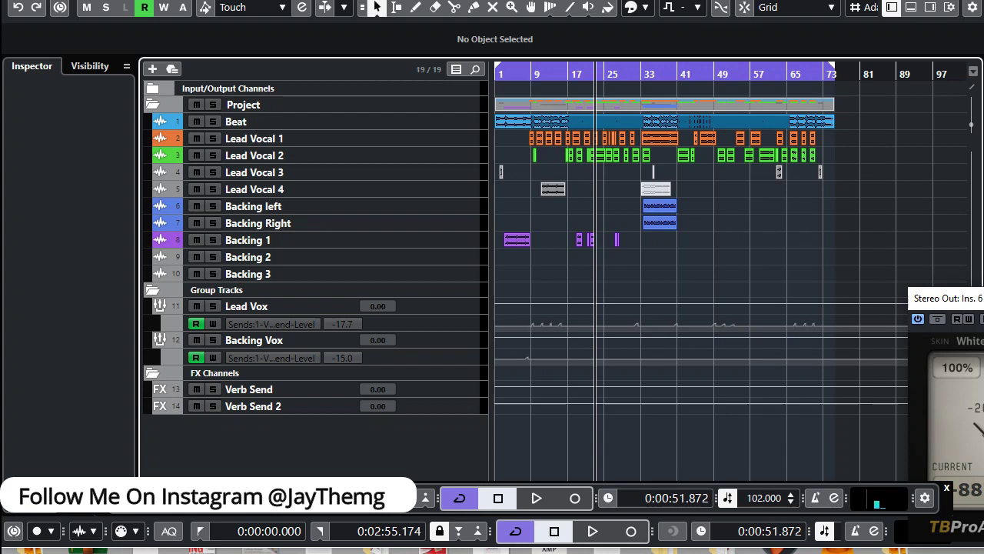
- Examine the Lead Vox send automation and the arrangement of the trimmed lead and backing vocal events in the prepared project
left_click_drag(415, 331, 416, 362)
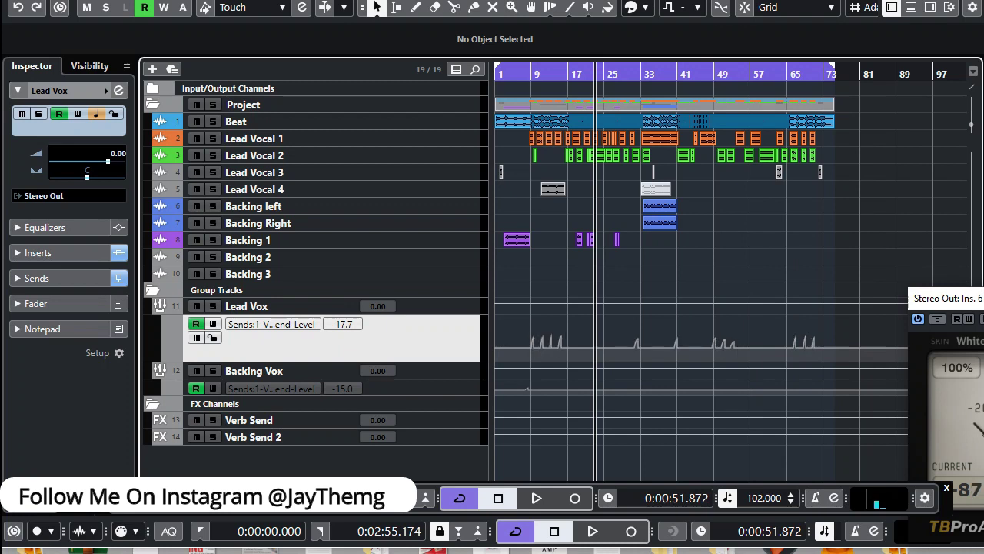
left_click(308, 138)
key("shift+h")
key("shift+h")
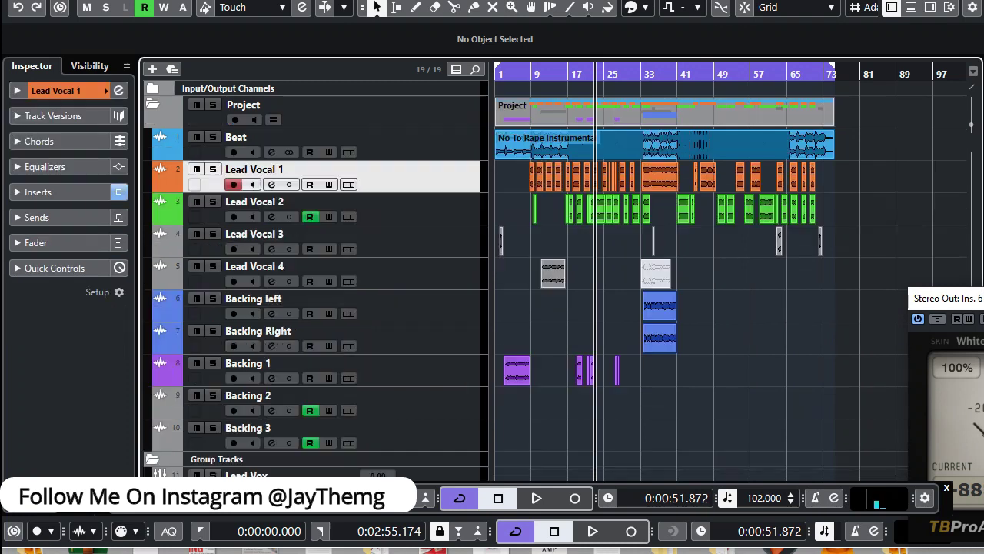
key("h")
key("h")
key("h")
key("h")
key("h")
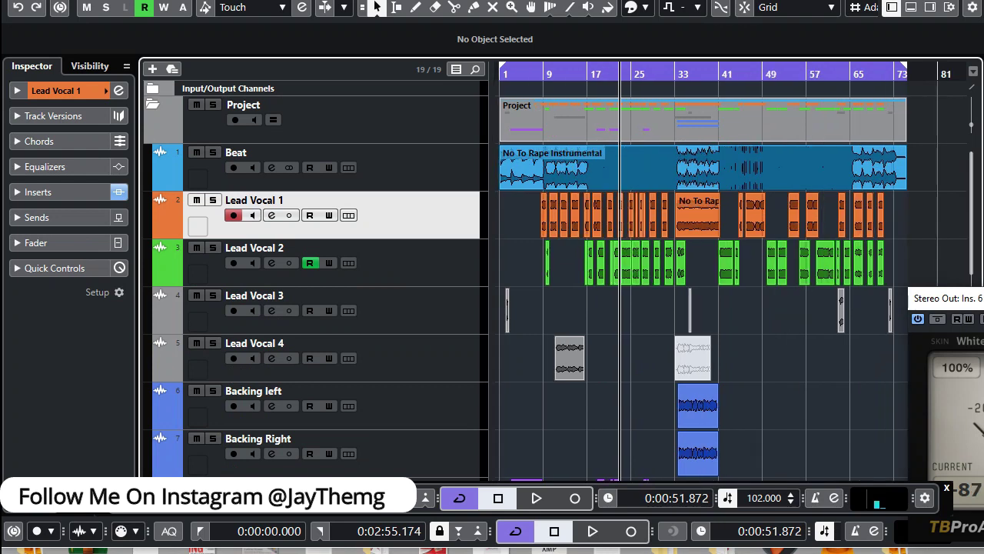
key("h")
key("h")
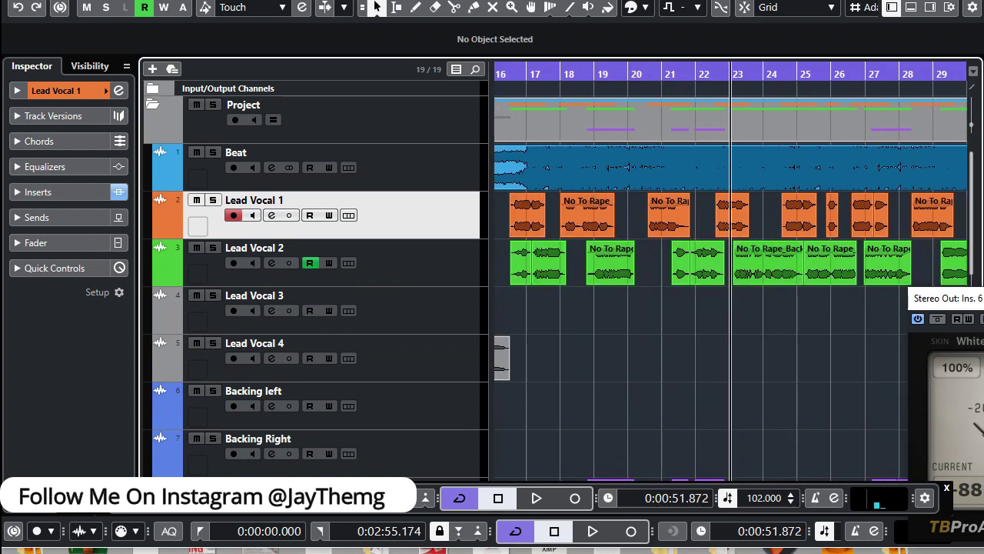
key("g")
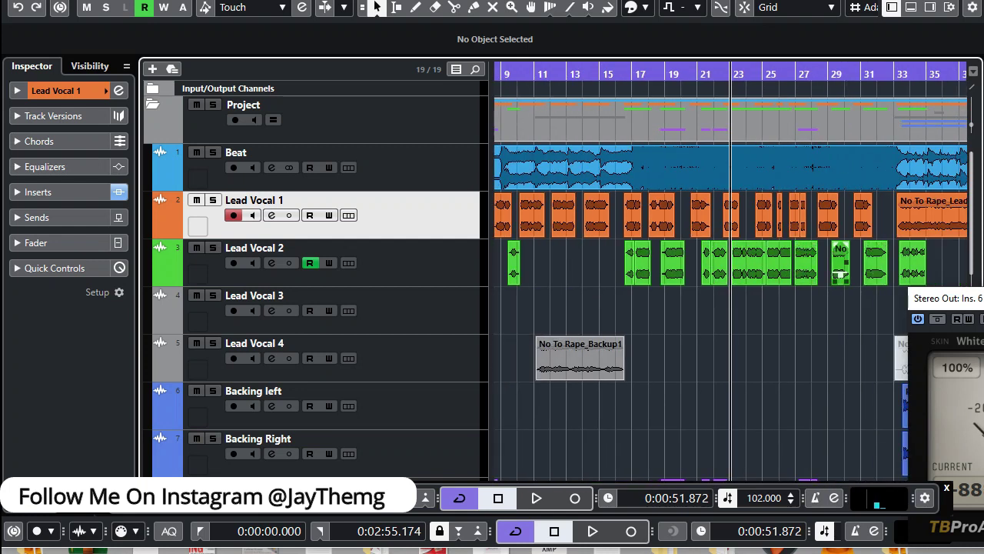
key("g")
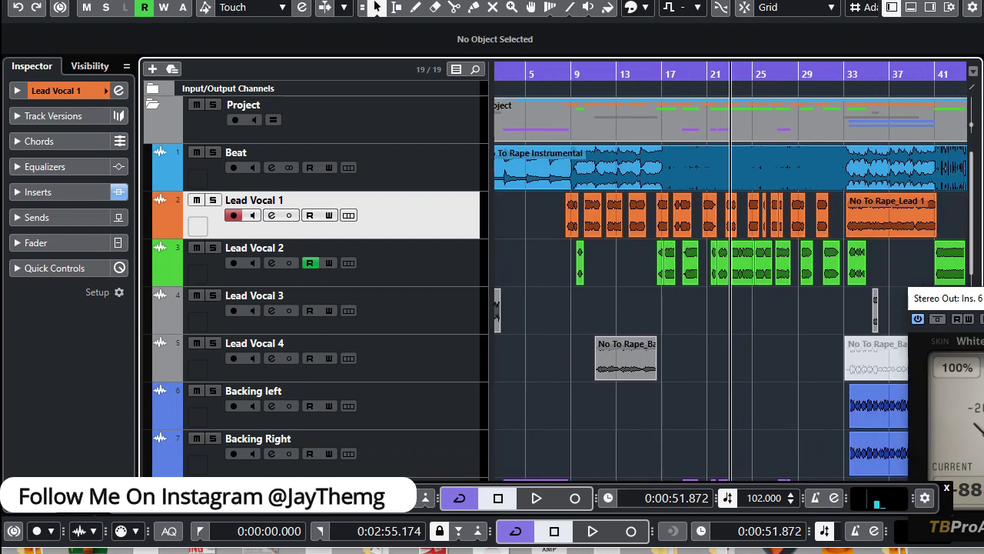
key("g")
key("g")
key("g")
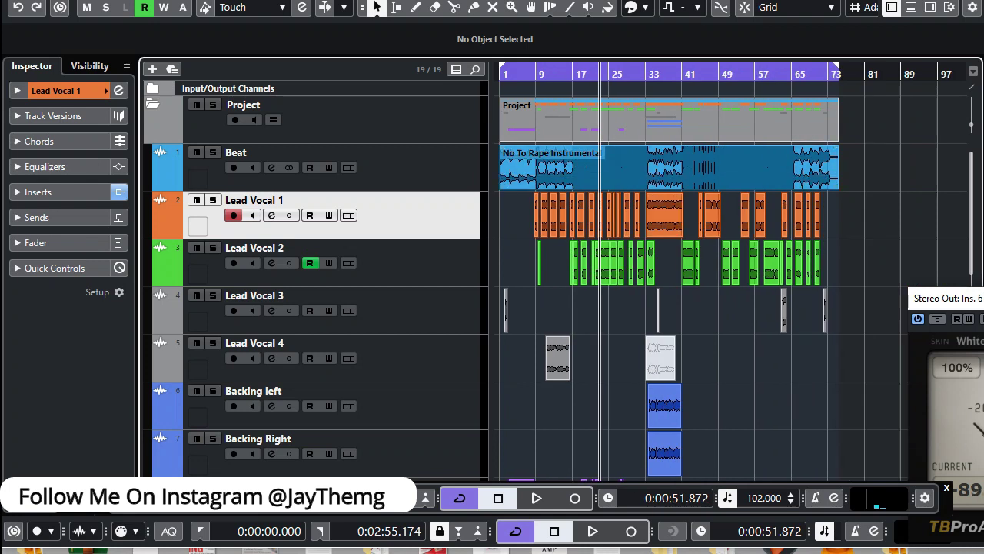
key("shift+g")
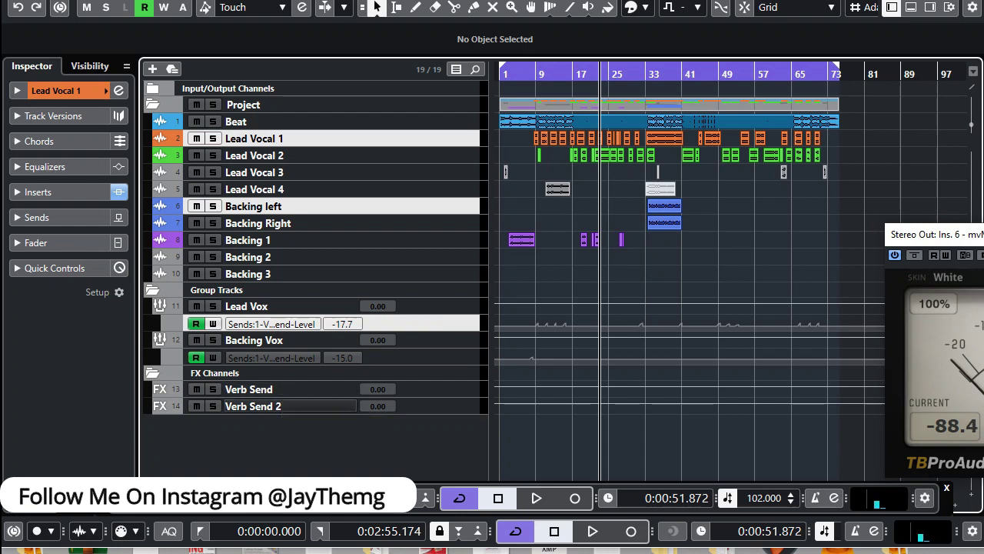
- Review the inserts and Verb Send of the Lead Vox group channel, closing its channel window when done
left_click(415, 306)
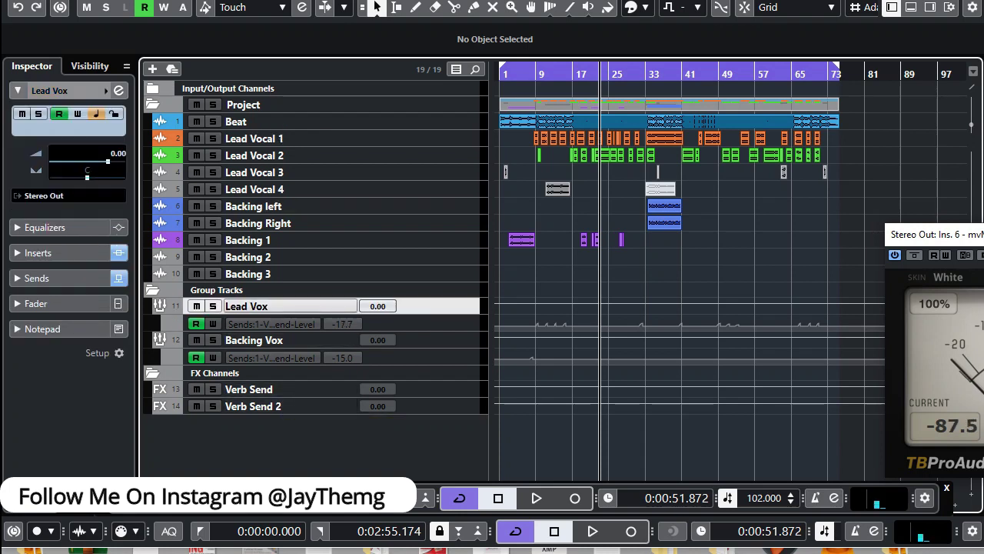
left_click(118, 90)
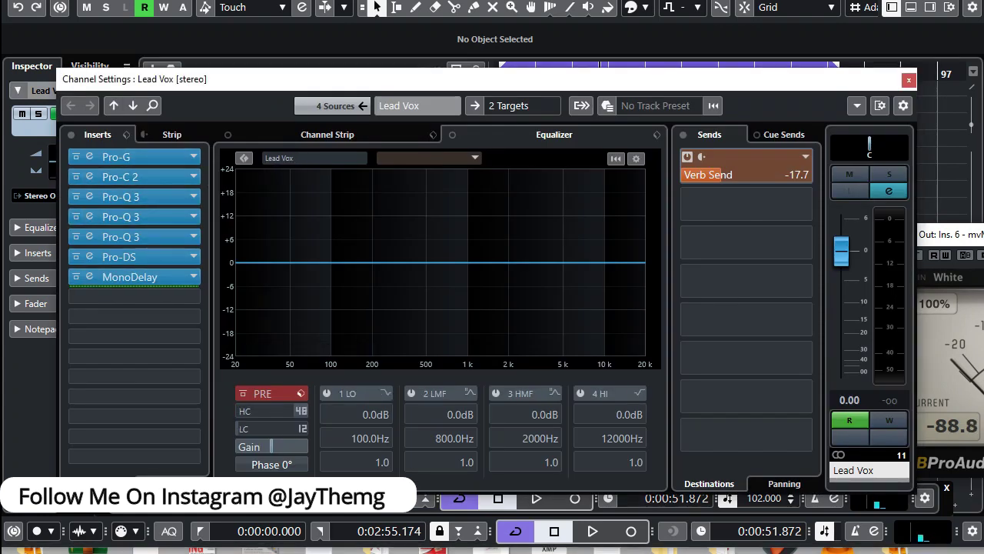
left_click(909, 80)
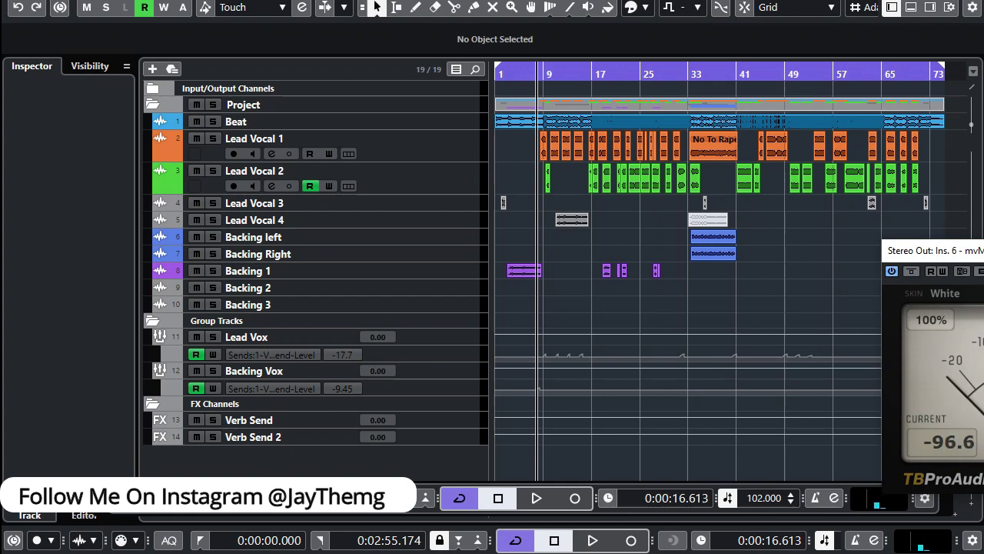
- Toggle playback and move the mvMeter window fully into view over the project
key("space")
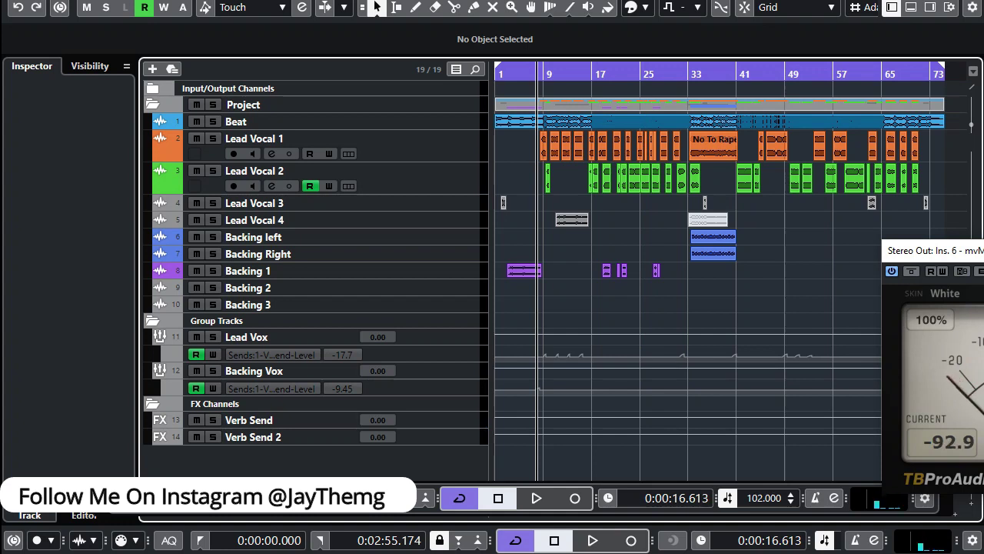
left_click_drag(930, 250, 393, 232)
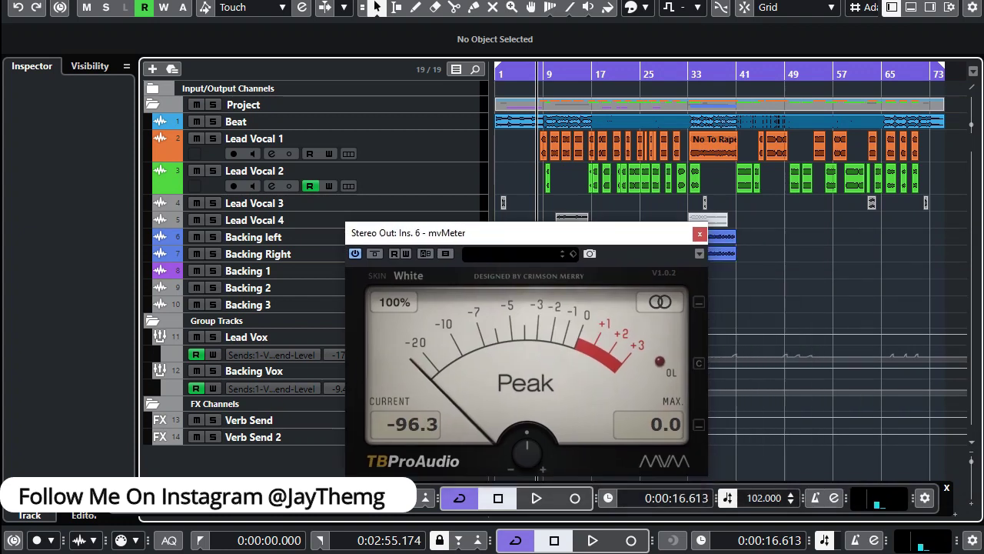